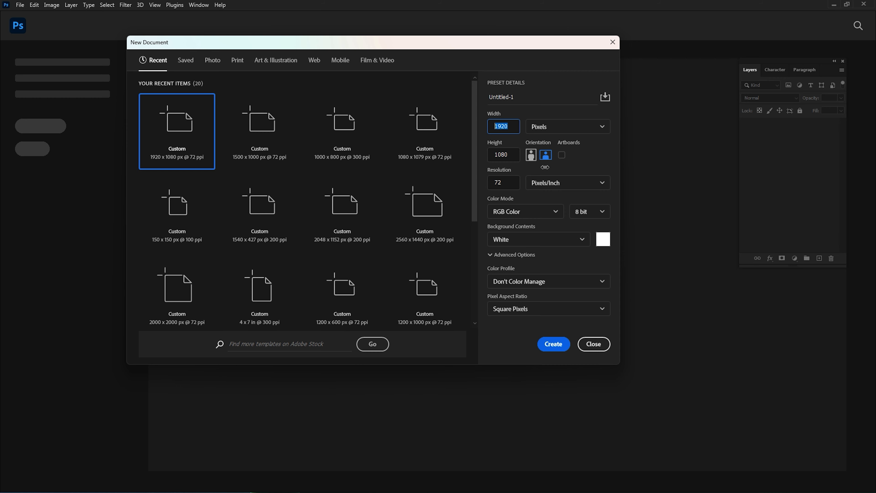
Create a new document 1000 px wide and 1000 px high.
{"action": "type", "text": "1000"}
{"action": "left_click_drag", "start_coordinate": [513, 159], "coordinate": [490, 157]}
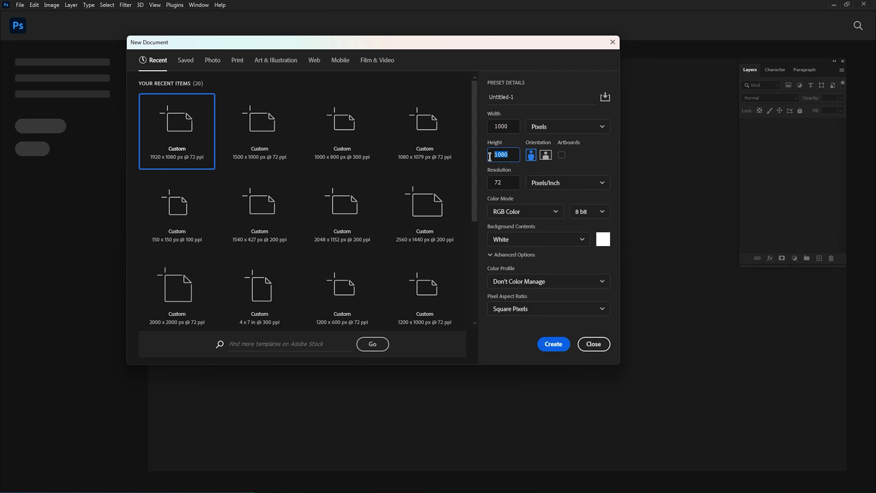
{"action": "type", "text": "1000"}
{"action": "left_click", "coordinate": [557, 345]}
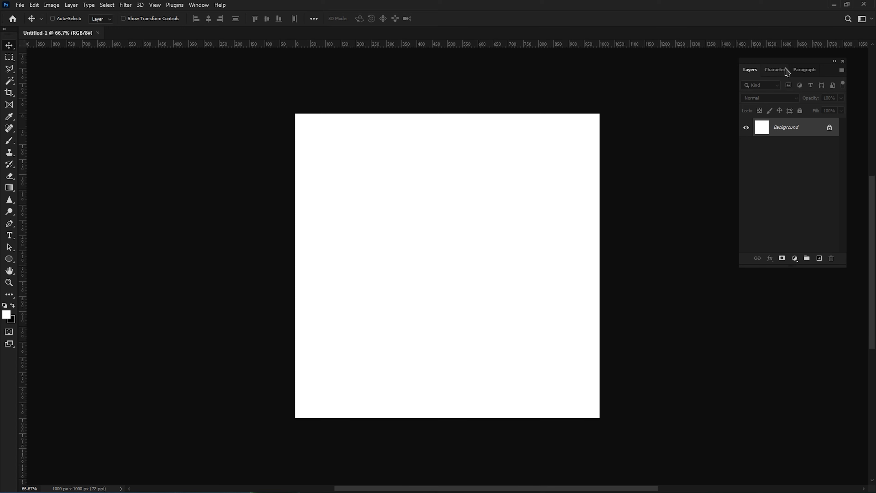
Move the floating Layers panel close to the canvas and unlock the Background layer.
{"action": "left_click_drag", "start_coordinate": [765, 64], "coordinate": [752, 143]}
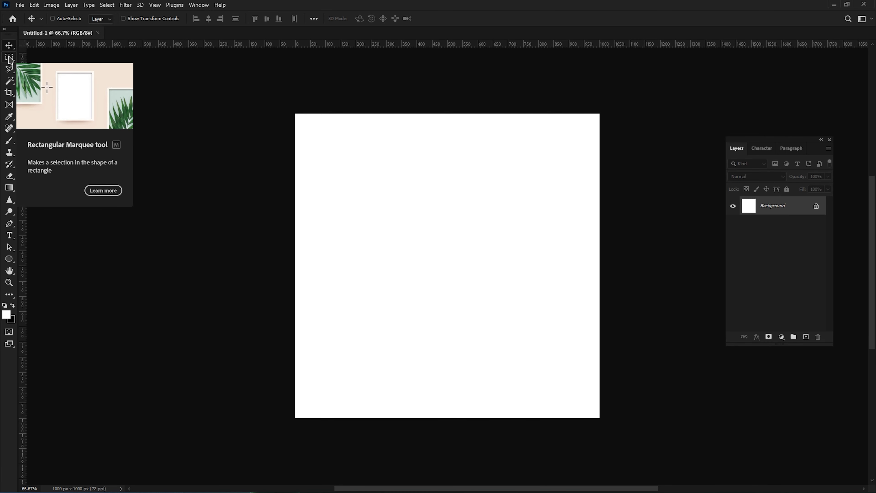
{"action": "left_click_drag", "start_coordinate": [785, 140], "coordinate": [703, 119]}
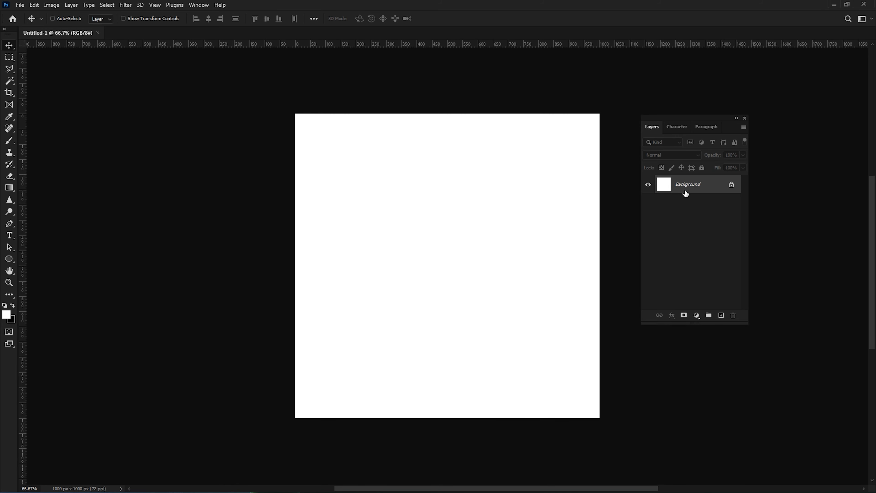
{"action": "left_click", "coordinate": [732, 185]}
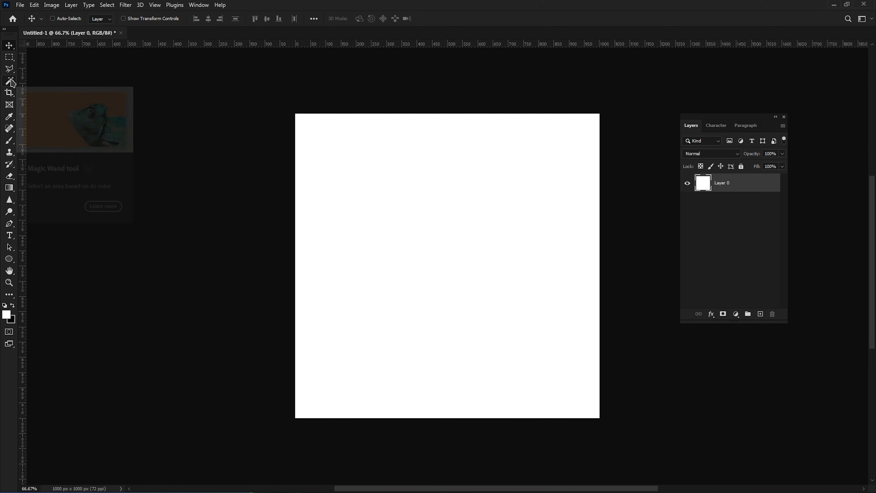
Examine the tool variants available in the Marquee, Lasso and Magic Wand groups.
{"action": "left_click", "coordinate": [11, 61]}
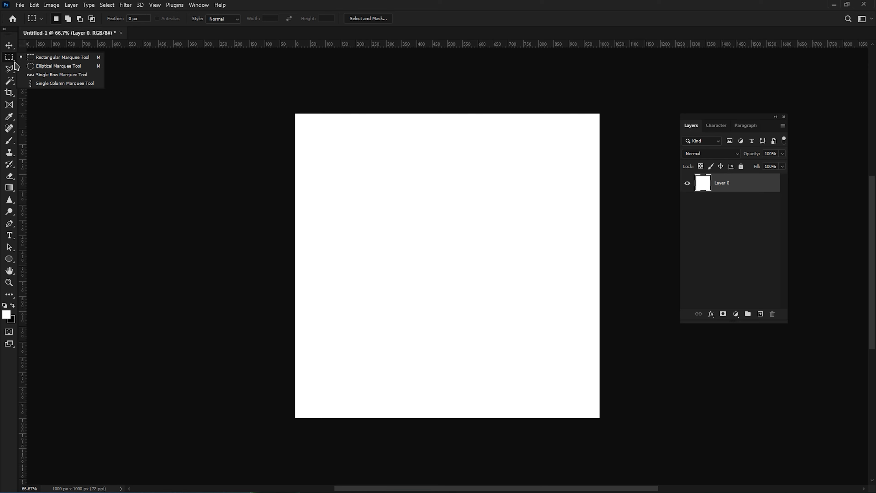
{"action": "left_click", "coordinate": [10, 71]}
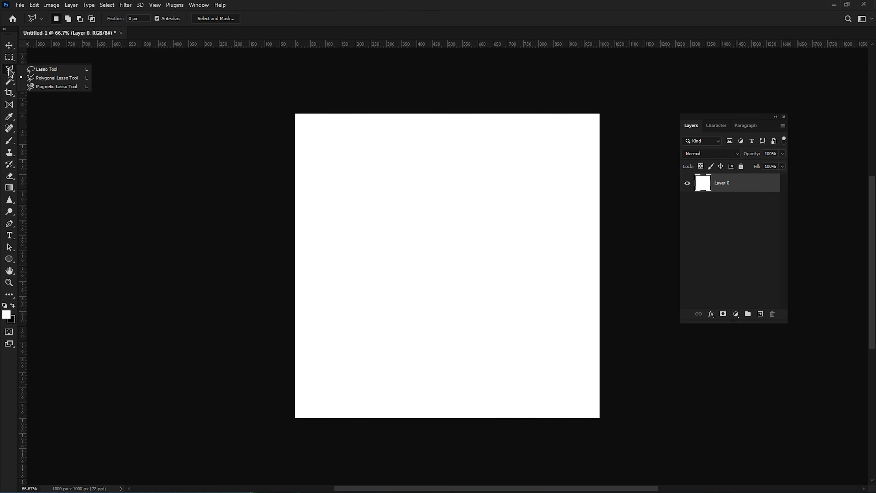
{"action": "left_click", "coordinate": [11, 84]}
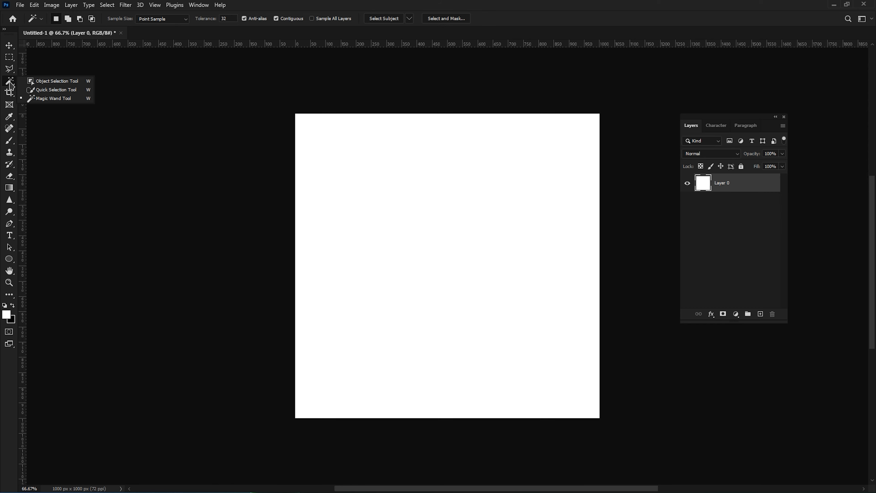
Try out several rectangular selections of different sizes on the blank canvas with the Rectangular Marquee tool.
{"action": "left_click", "coordinate": [11, 61]}
{"action": "right_click", "coordinate": [12, 60]}
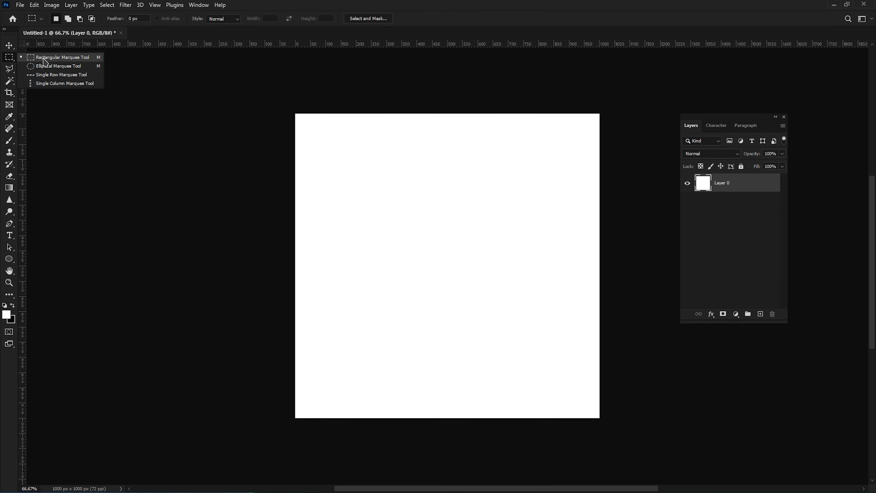
{"action": "left_click", "coordinate": [52, 57]}
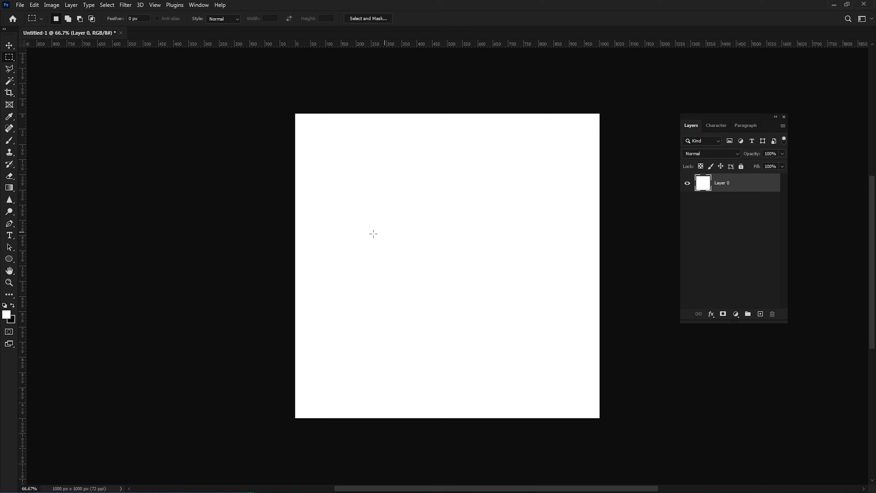
{"action": "left_click_drag", "start_coordinate": [330, 158], "coordinate": [506, 344]}
{"action": "left_click_drag", "start_coordinate": [322, 138], "coordinate": [527, 356]}
{"action": "left_click_drag", "start_coordinate": [320, 134], "coordinate": [448, 281]}
{"action": "left_click", "coordinate": [483, 181]}
{"action": "left_click_drag", "start_coordinate": [330, 162], "coordinate": [426, 274]}
{"action": "left_click", "coordinate": [369, 203]}
{"action": "left_click_drag", "start_coordinate": [320, 146], "coordinate": [487, 343]}
Switch to the Brush tool and set the foreground color to red f00000.
{"action": "left_click_drag", "start_coordinate": [9, 143], "coordinate": [43, 144]}
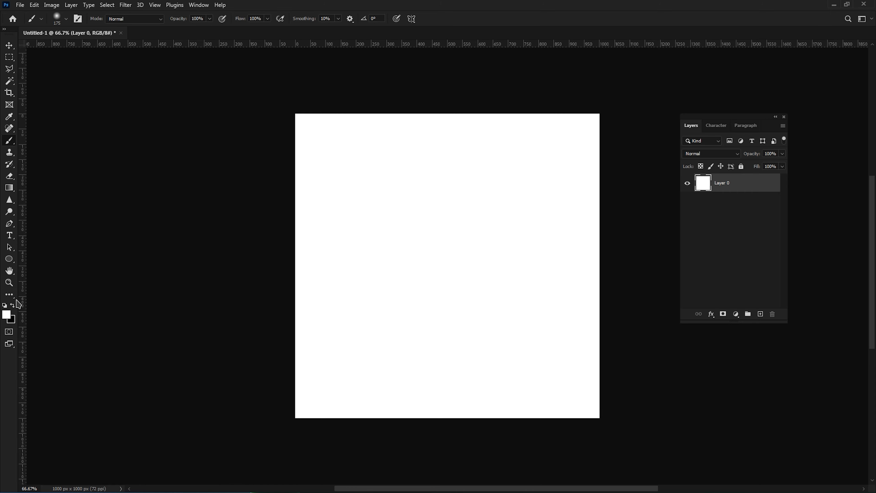
{"action": "left_click", "coordinate": [6, 315]}
{"action": "left_click", "coordinate": [749, 117]}
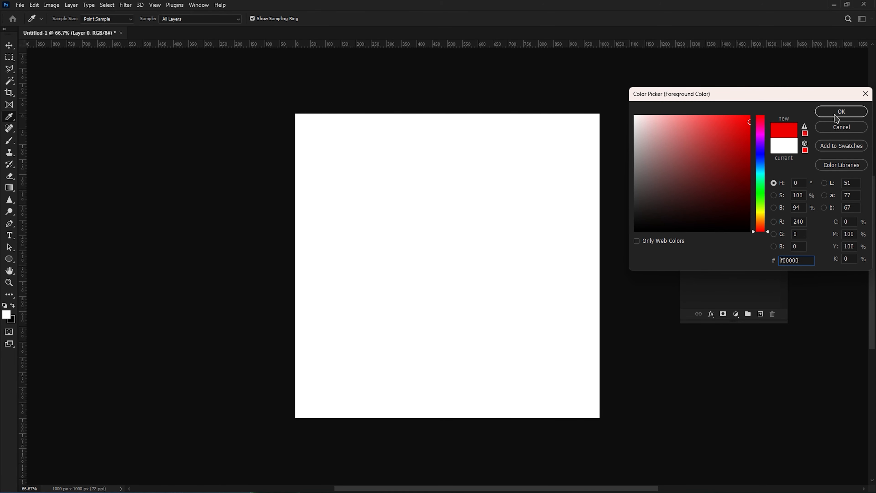
{"action": "left_click", "coordinate": [841, 111]}
Reduce the brush size to 90 px, paint trial red scribbles across the whole canvas and undo them.
{"action": "key", "text": "bracketleft"}
{"action": "key", "text": "bracketleft"}
{"action": "key", "text": "bracketleft"}
{"action": "key", "text": "bracketleft"}
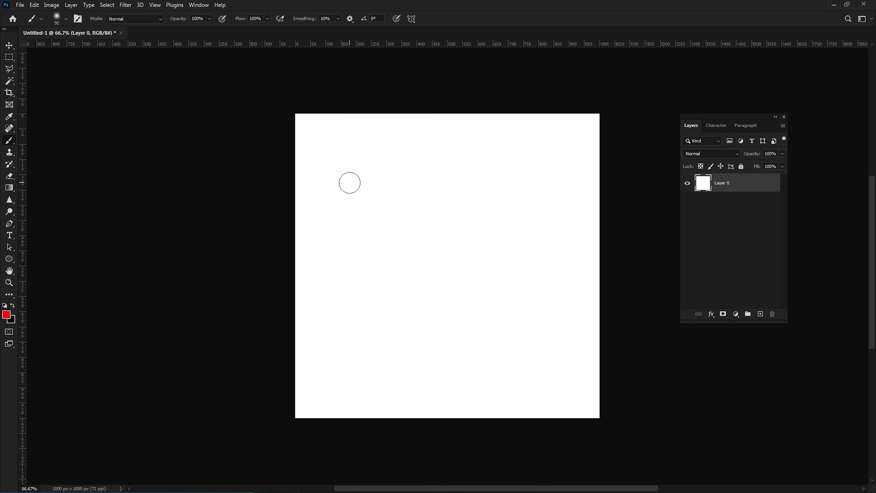
{"action": "mouse_move", "coordinate": [355, 191]}
{"action": "left_mouse_down"}
{"action": "mouse_move", "coordinate": [401, 194]}
{"action": "mouse_move", "coordinate": [430, 249]}
{"action": "mouse_move", "coordinate": [421, 310]}
{"action": "mouse_move", "coordinate": [448, 384]}
{"action": "mouse_move", "coordinate": [544, 330]}
{"action": "mouse_move", "coordinate": [568, 211]}
{"action": "mouse_move", "coordinate": [550, 141]}
{"action": "mouse_move", "coordinate": [523, 106]}
{"action": "mouse_move", "coordinate": [311, 120]}
{"action": "mouse_move", "coordinate": [289, 171]}
{"action": "mouse_move", "coordinate": [286, 368]}
{"action": "mouse_move", "coordinate": [295, 413]}
{"action": "mouse_move", "coordinate": [622, 395]}
{"action": "mouse_move", "coordinate": [565, 421]}
{"action": "mouse_move", "coordinate": [561, 269]}
{"action": "mouse_move", "coordinate": [355, 373]}
{"action": "mouse_move", "coordinate": [338, 232]}
{"action": "mouse_move", "coordinate": [475, 243]}
{"action": "mouse_move", "coordinate": [436, 333]}
{"action": "mouse_move", "coordinate": [504, 332]}
{"action": "left_mouse_up"}
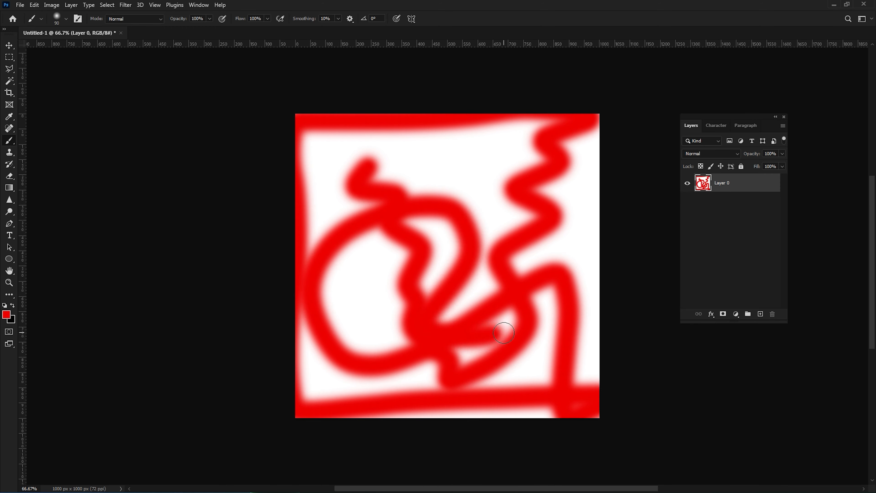
{"action": "key", "text": "ctrl+z"}
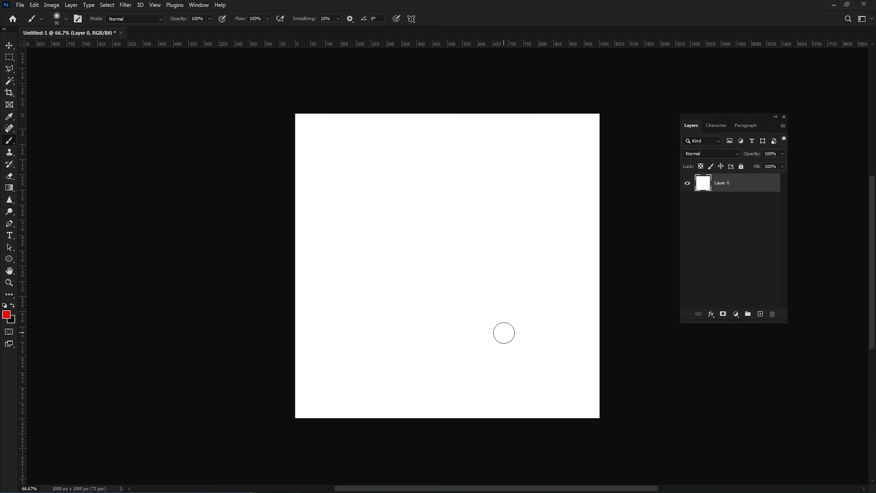
Select a rectangular area around the middle of the canvas and brush red strokes across its edges to test painting within a selection.
{"action": "left_click", "coordinate": [9, 57]}
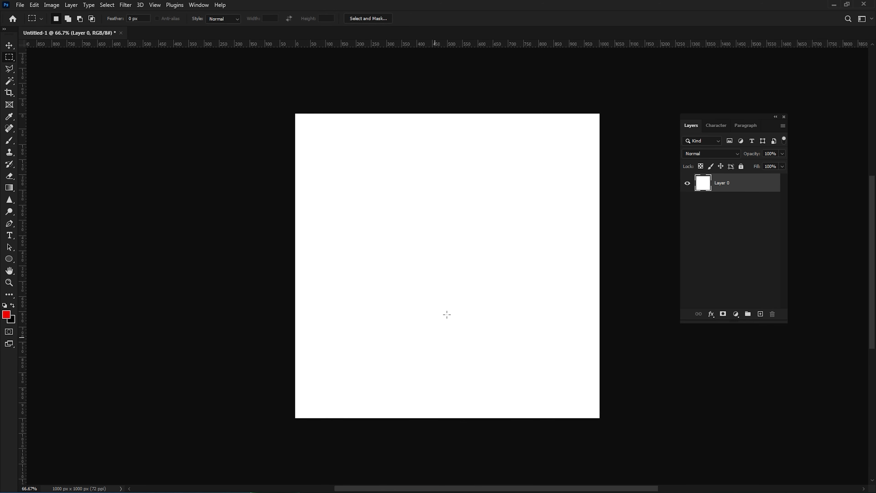
{"action": "left_click_drag", "start_coordinate": [336, 165], "coordinate": [489, 325]}
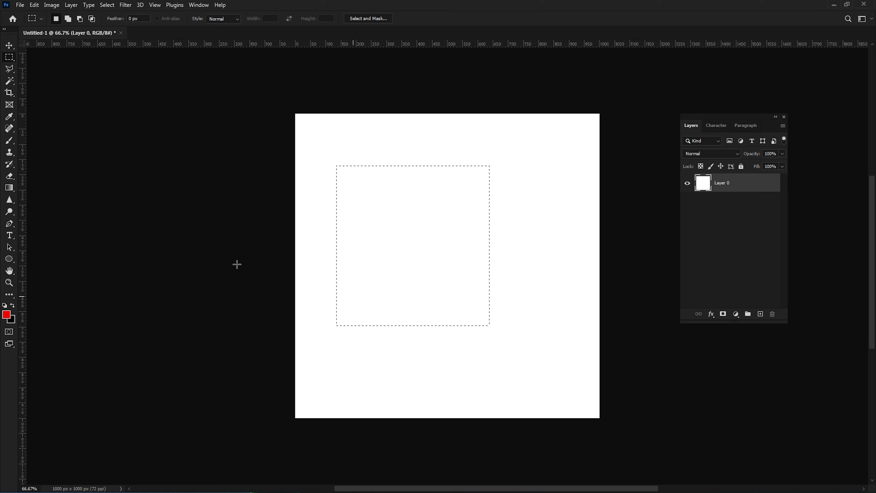
{"action": "left_click", "coordinate": [10, 142]}
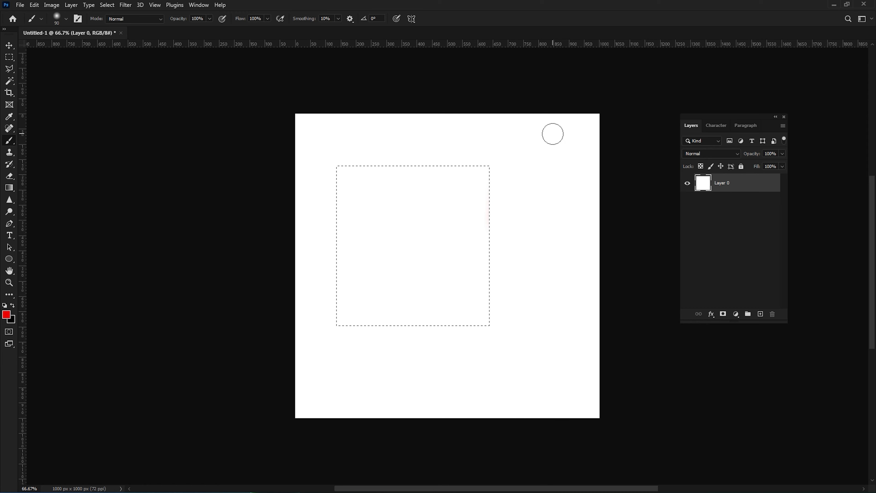
{"action": "mouse_move", "coordinate": [508, 157]}
{"action": "left_mouse_down"}
{"action": "mouse_move", "coordinate": [408, 227]}
{"action": "mouse_move", "coordinate": [371, 283]}
{"action": "mouse_move", "coordinate": [367, 301]}
{"action": "mouse_move", "coordinate": [395, 322]}
{"action": "mouse_move", "coordinate": [439, 325]}
{"action": "mouse_move", "coordinate": [453, 352]}
{"action": "left_mouse_up"}
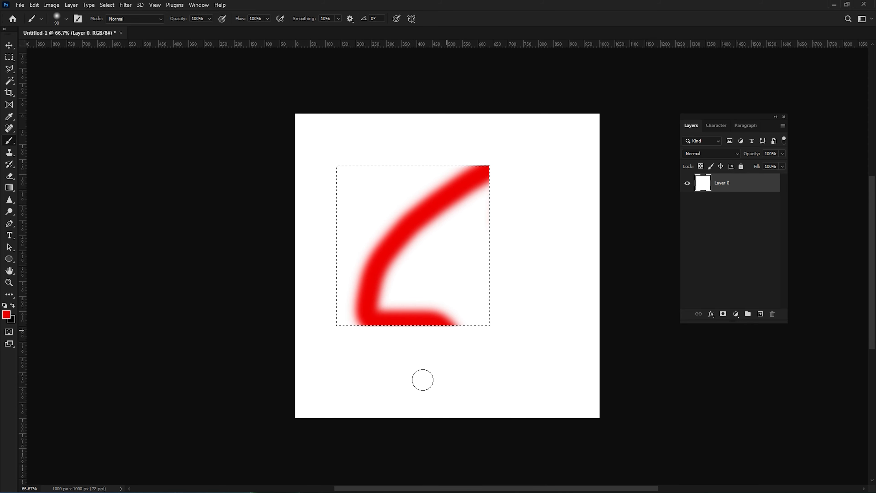
{"action": "mouse_move", "coordinate": [337, 287]}
{"action": "left_mouse_down"}
{"action": "mouse_move", "coordinate": [335, 164]}
{"action": "mouse_move", "coordinate": [403, 160]}
{"action": "left_mouse_up"}
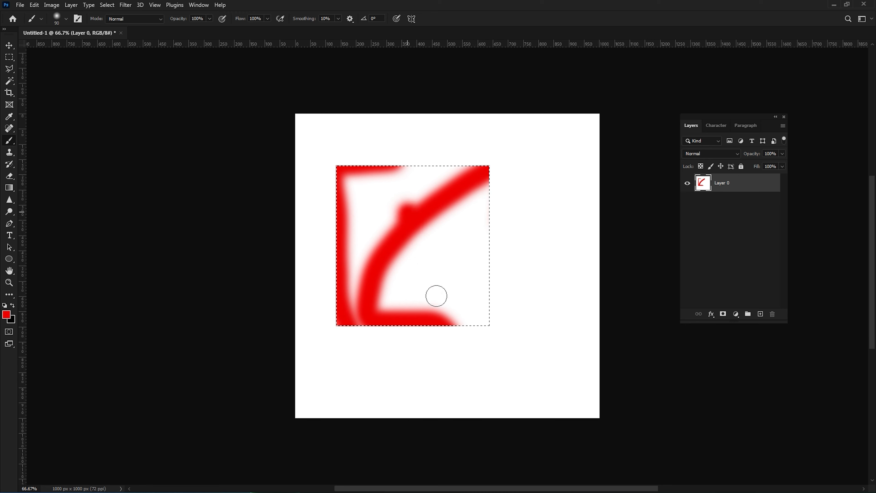
{"action": "left_click_drag", "start_coordinate": [484, 234], "coordinate": [422, 323]}
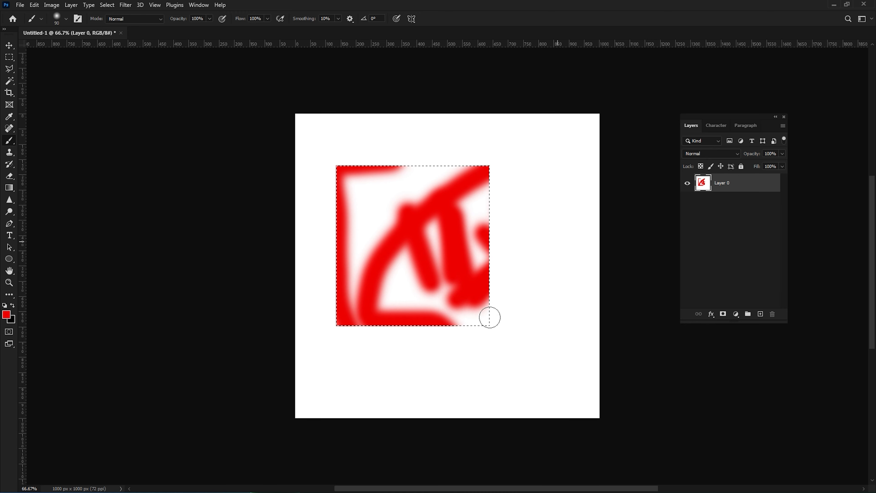
{"action": "left_click_drag", "start_coordinate": [448, 162], "coordinate": [400, 200]}
{"action": "left_click_drag", "start_coordinate": [323, 181], "coordinate": [422, 295]}
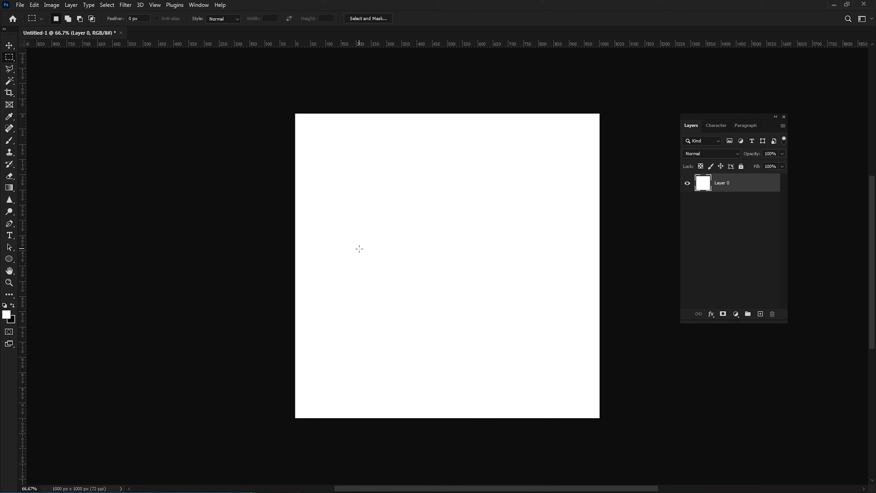
Select a thin horizontal rectangle about 910 by 60 px near the canvas's upper edge and add a new layer.
{"action": "right_click", "coordinate": [10, 58]}
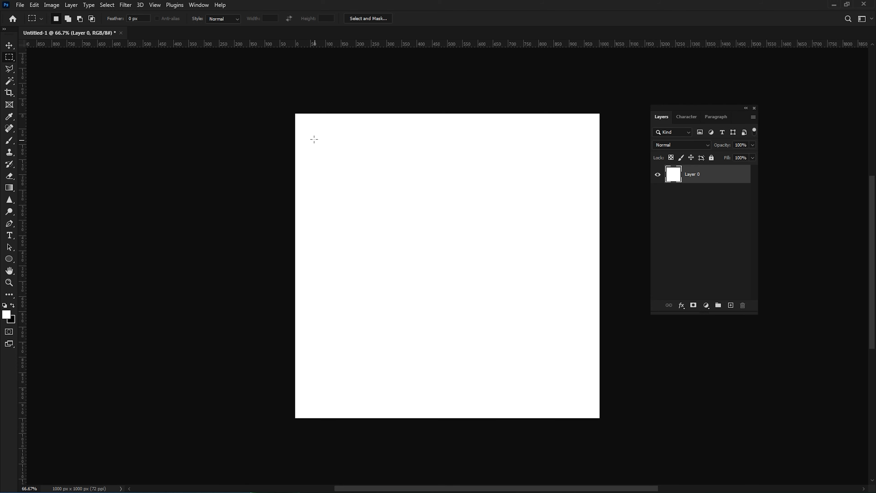
{"action": "left_click_drag", "start_coordinate": [308, 135], "coordinate": [584, 153]}
{"action": "mouse_move", "coordinate": [662, 110]}
{"action": "left_mouse_down"}
{"action": "mouse_move", "coordinate": [672, 101]}
{"action": "mouse_move", "coordinate": [660, 101]}
{"action": "left_mouse_up"}
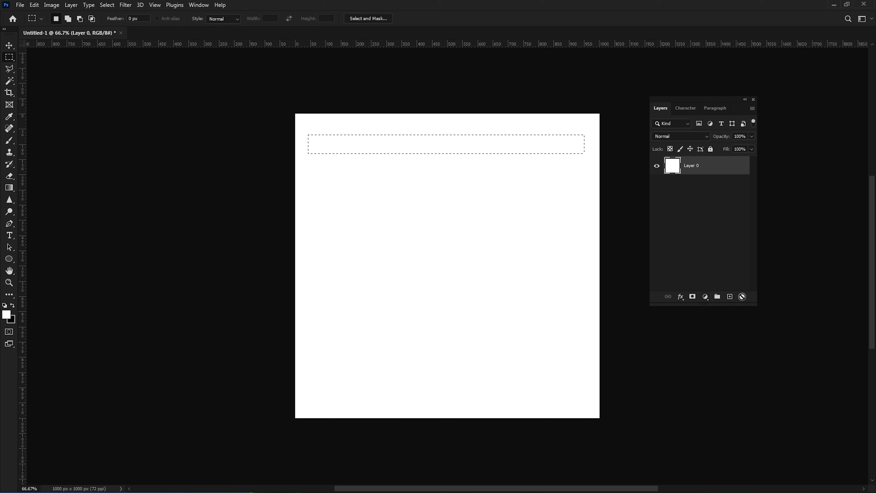
{"action": "left_click", "coordinate": [729, 297]}
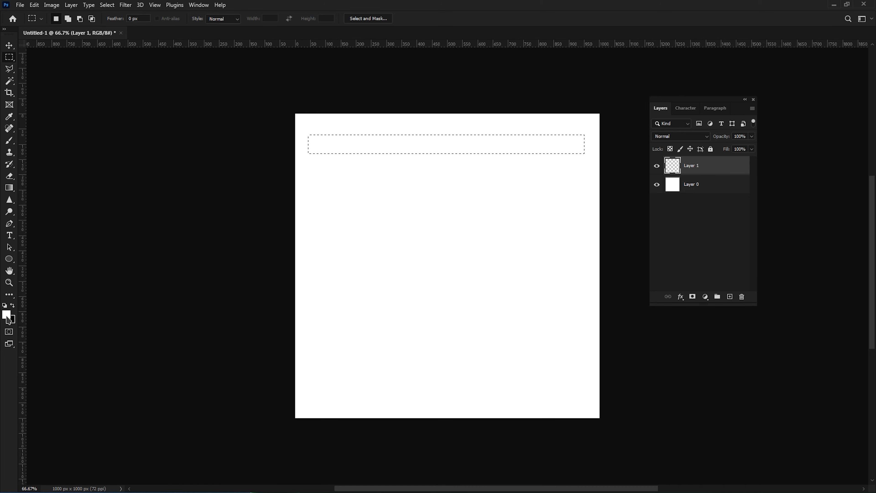
Open the foreground color picker, move it beside the selection and set the hue to 340°.
{"action": "left_click", "coordinate": [8, 318]}
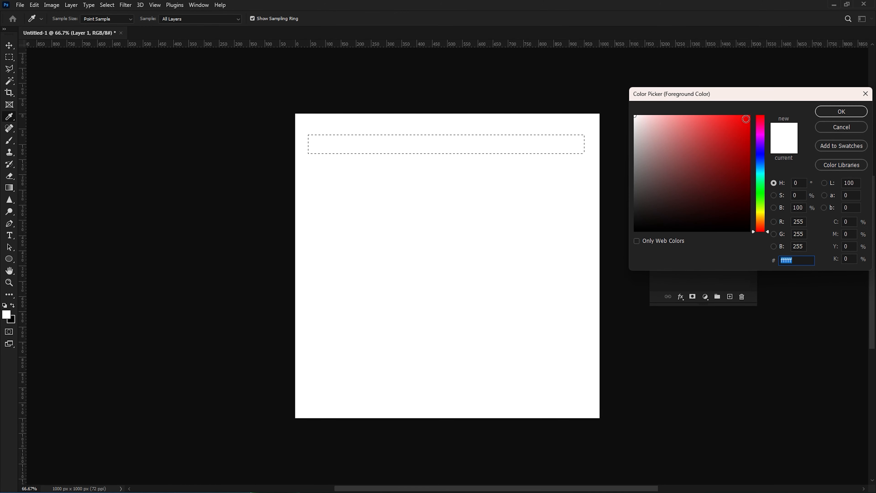
{"action": "left_click_drag", "start_coordinate": [744, 95], "coordinate": [236, 224]}
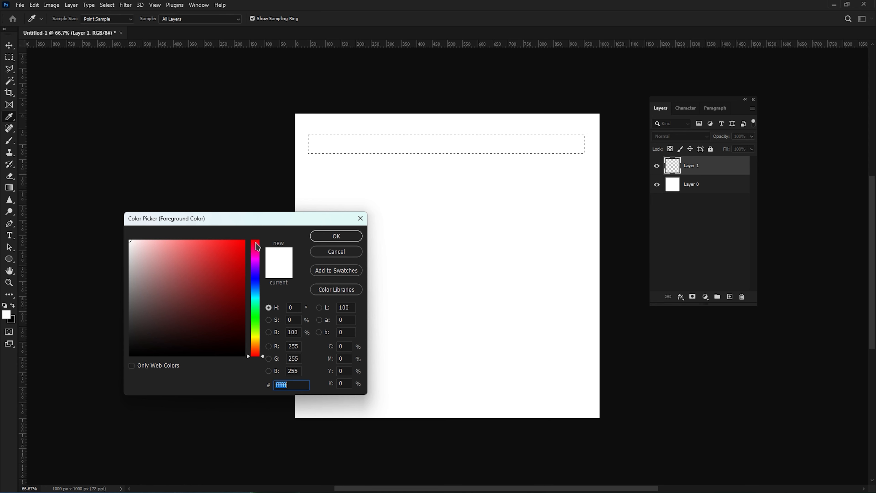
{"action": "mouse_move", "coordinate": [255, 241]}
{"action": "left_mouse_down"}
{"action": "mouse_move", "coordinate": [256, 351]}
{"action": "mouse_move", "coordinate": [254, 239]}
{"action": "left_mouse_up"}
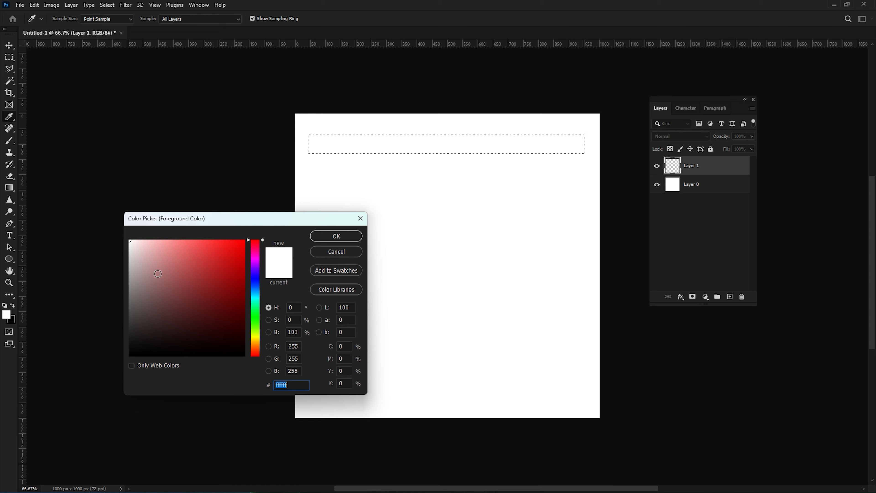
{"action": "mouse_move", "coordinate": [164, 261]}
{"action": "left_mouse_down"}
{"action": "mouse_move", "coordinate": [165, 253]}
{"action": "mouse_move", "coordinate": [196, 268]}
{"action": "mouse_move", "coordinate": [222, 255]}
{"action": "mouse_move", "coordinate": [216, 274]}
{"action": "mouse_move", "coordinate": [198, 273]}
{"action": "mouse_move", "coordinate": [239, 243]}
{"action": "mouse_move", "coordinate": [237, 317]}
{"action": "left_mouse_up"}
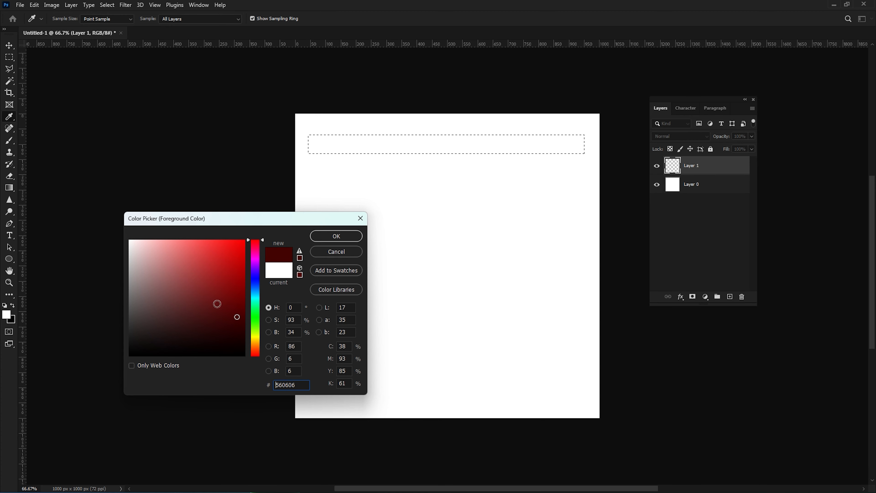
{"action": "mouse_move", "coordinate": [256, 247]}
{"action": "left_mouse_down"}
{"action": "mouse_move", "coordinate": [256, 282]}
{"action": "mouse_move", "coordinate": [256, 246]}
{"action": "left_mouse_up"}
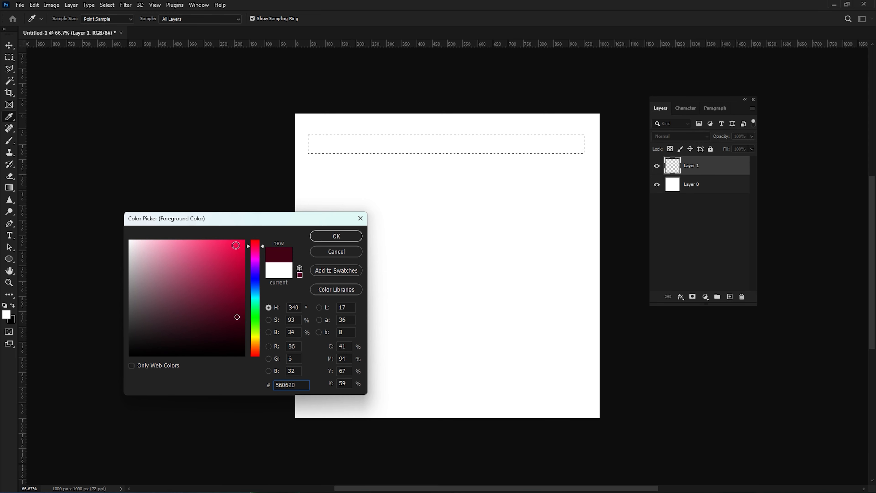
Try bright, dark and pale shades of the hue, including ea0a54, 550821 and e0ccd2, for the foreground color.
{"action": "left_click", "coordinate": [221, 252]}
{"action": "mouse_move", "coordinate": [221, 252]}
{"action": "left_mouse_down"}
{"action": "mouse_move", "coordinate": [163, 318]}
{"action": "mouse_move", "coordinate": [203, 344]}
{"action": "mouse_move", "coordinate": [187, 287]}
{"action": "mouse_move", "coordinate": [193, 254]}
{"action": "mouse_move", "coordinate": [241, 243]}
{"action": "mouse_move", "coordinate": [227, 328]}
{"action": "mouse_move", "coordinate": [238, 345]}
{"action": "left_mouse_up"}
{"action": "left_click_drag", "start_coordinate": [237, 259], "coordinate": [240, 249]}
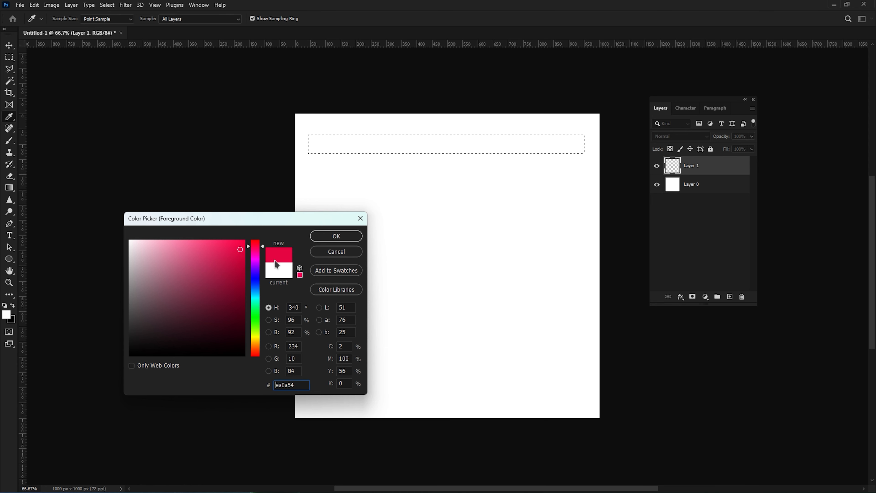
{"action": "left_click_drag", "start_coordinate": [240, 289], "coordinate": [235, 317]}
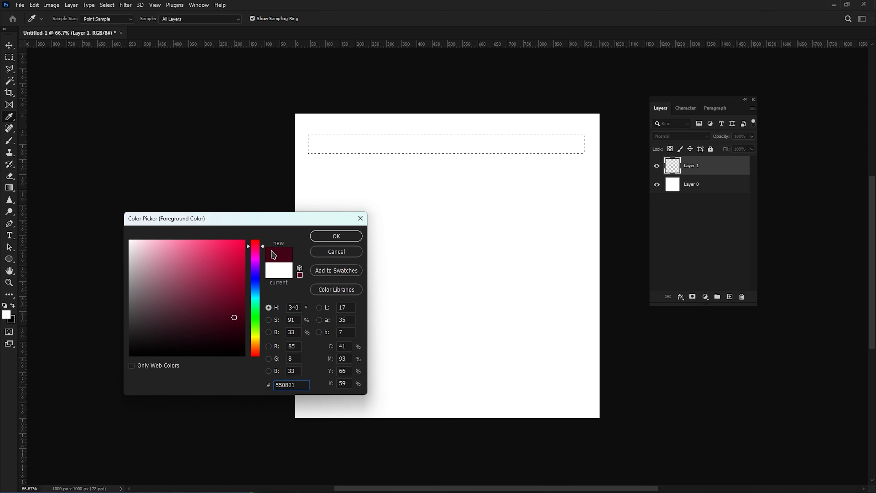
{"action": "left_click_drag", "start_coordinate": [198, 293], "coordinate": [139, 254]}
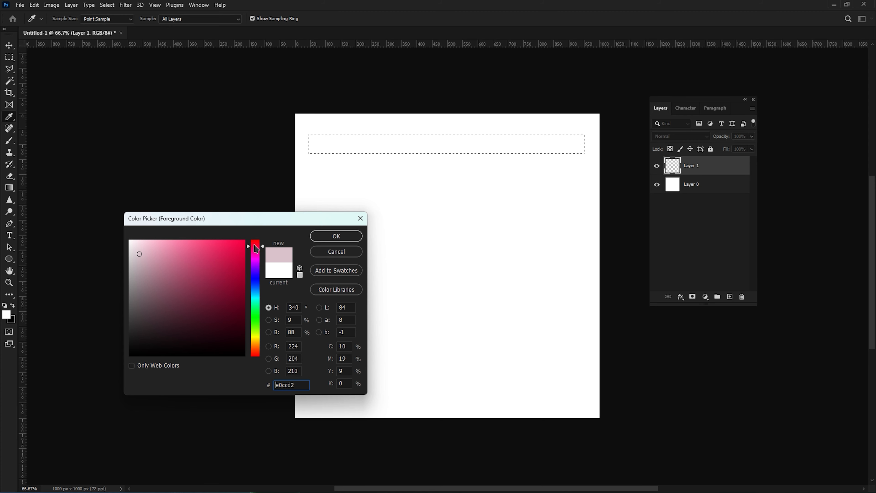
Set the foreground color to the bright pinkish red f40a57 and return to the Rectangular Marquee tool.
{"action": "left_click_drag", "start_coordinate": [206, 274], "coordinate": [244, 243]}
{"action": "left_click_drag", "start_coordinate": [234, 242], "coordinate": [240, 245]}
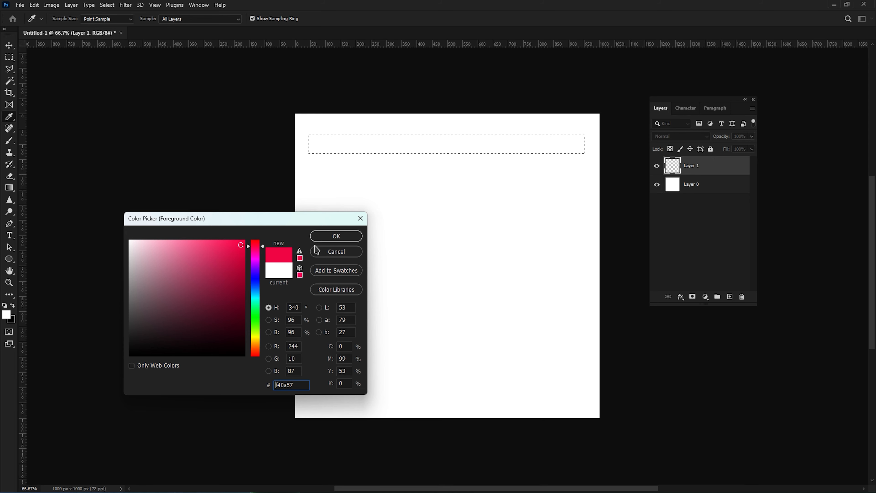
{"action": "left_click", "coordinate": [336, 236]}
{"action": "key", "text": "m"}
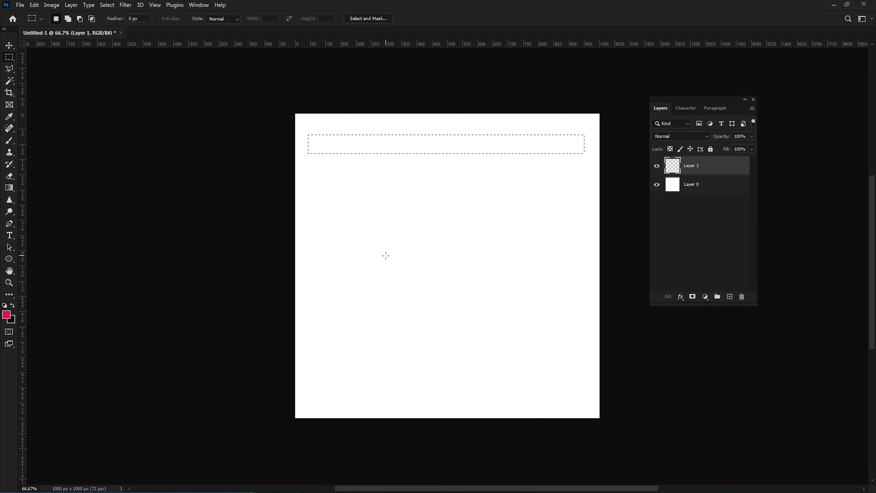
Fill the thin rectangular selection on Layer 1 with the foreground color and deselect it.
{"action": "key", "text": "alt+Delete"}
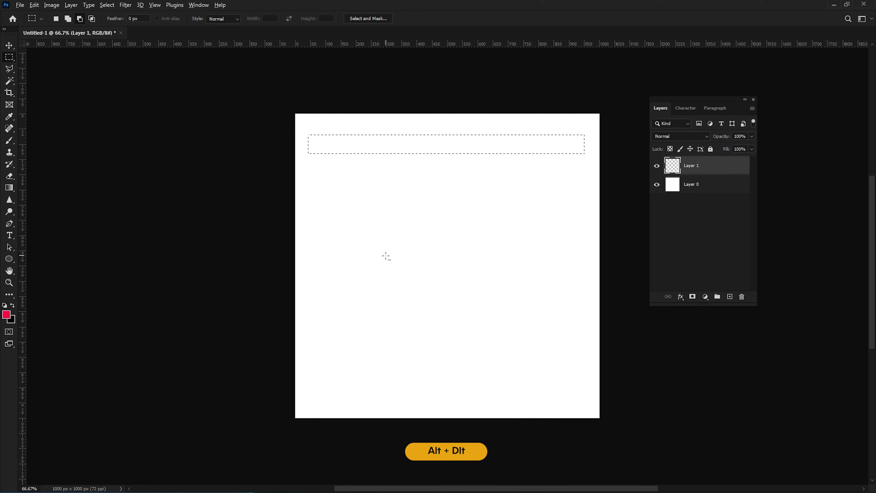
{"action": "key", "text": "alt+Delete"}
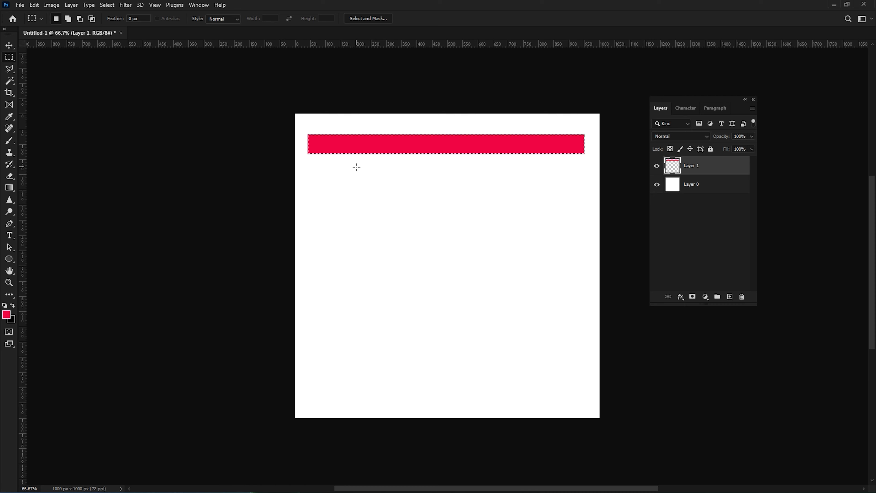
{"action": "key", "text": "ctrl+d"}
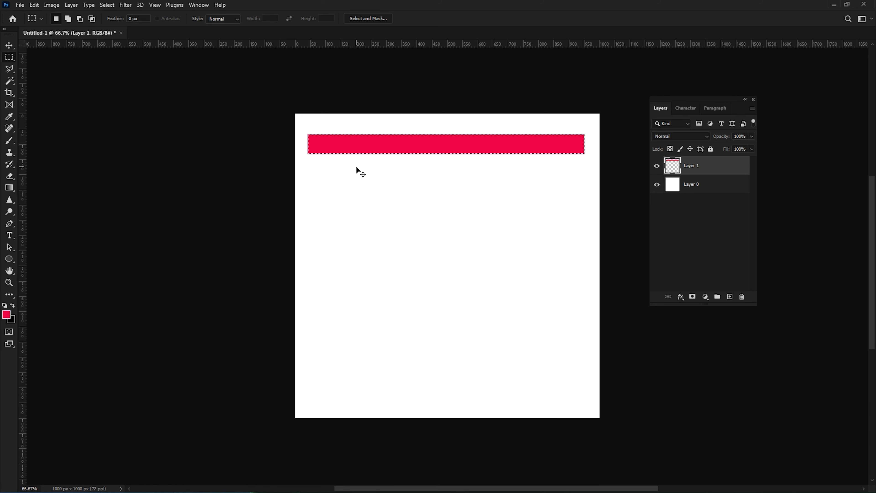
{"action": "key", "text": "ctrl+d"}
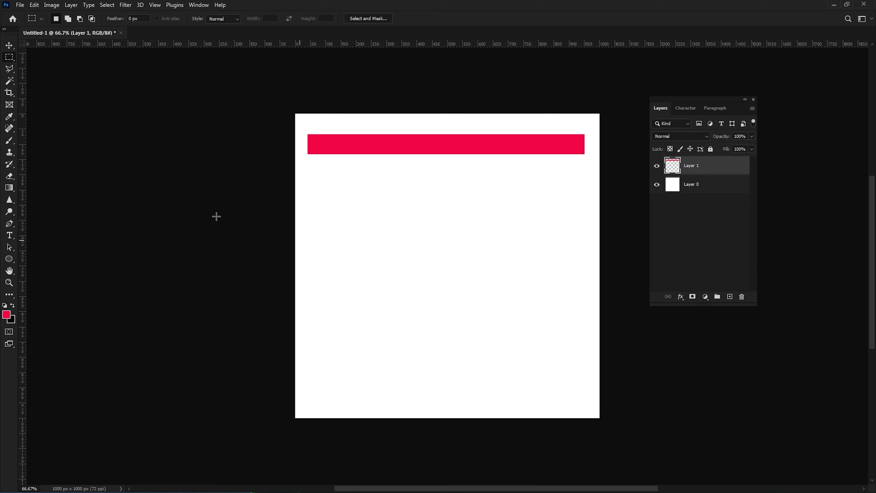
Select a nearly circular area about 220 by 230 px below the bar's left end and set the foreground color to green 05e60b.
{"action": "left_click", "coordinate": [12, 61]}
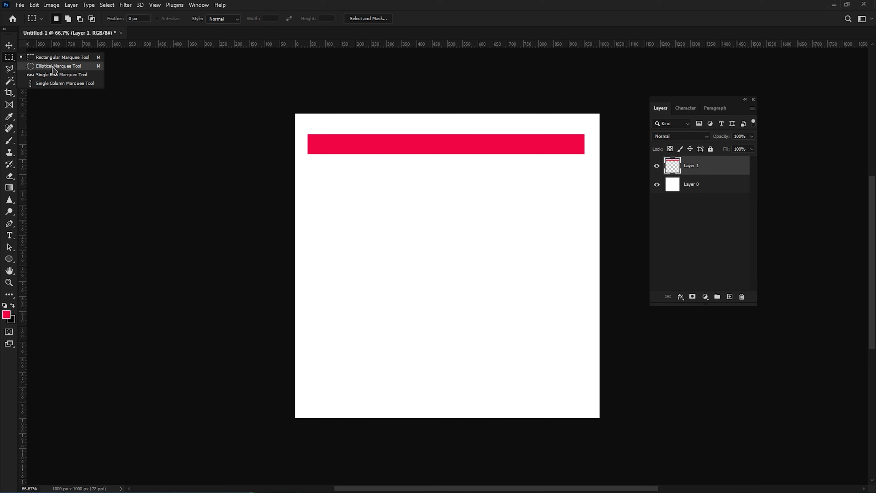
{"action": "left_click", "coordinate": [48, 66]}
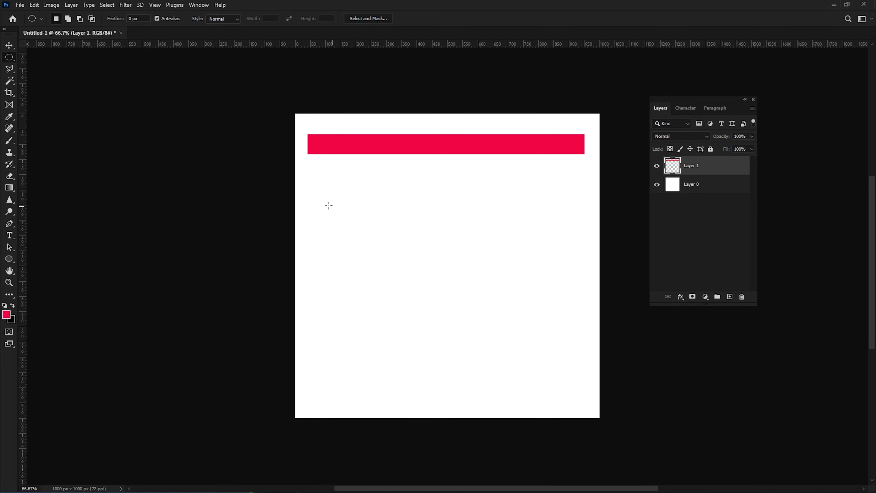
{"action": "left_click_drag", "start_coordinate": [319, 191], "coordinate": [385, 260]}
{"action": "left_click", "coordinate": [6, 314]}
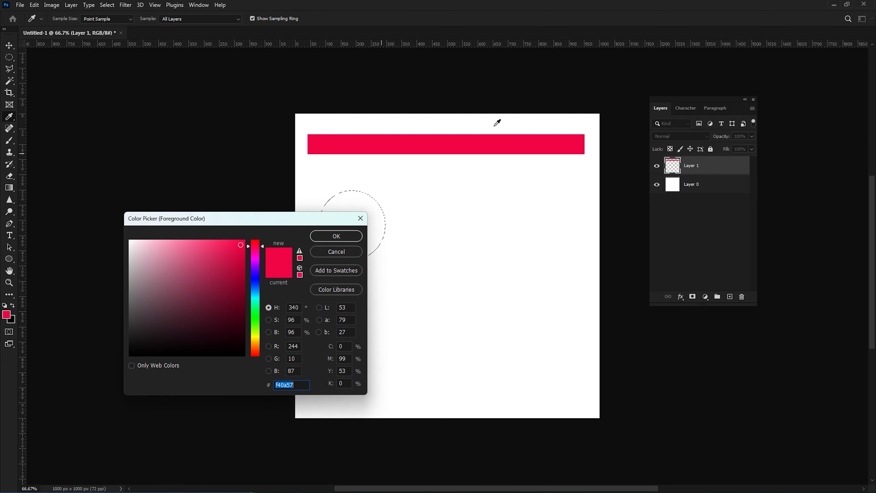
{"action": "left_click", "coordinate": [254, 319]}
{"action": "left_click_drag", "start_coordinate": [239, 251], "coordinate": [243, 251]}
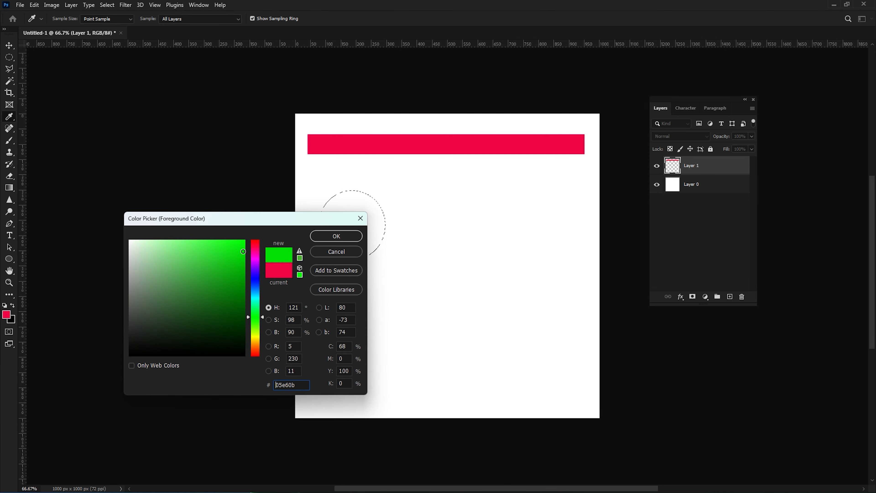
{"action": "left_click", "coordinate": [336, 236]}
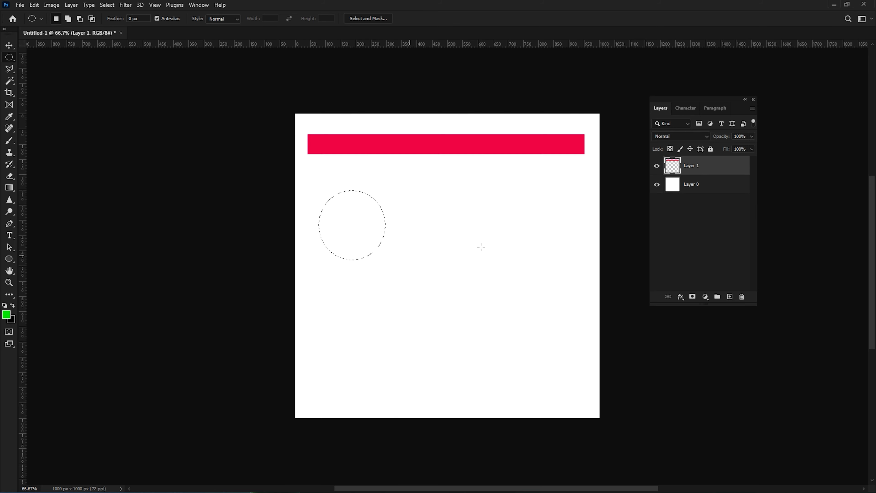
Fill the elliptical selection with green on a new layer and deselect it.
{"action": "left_click", "coordinate": [730, 297]}
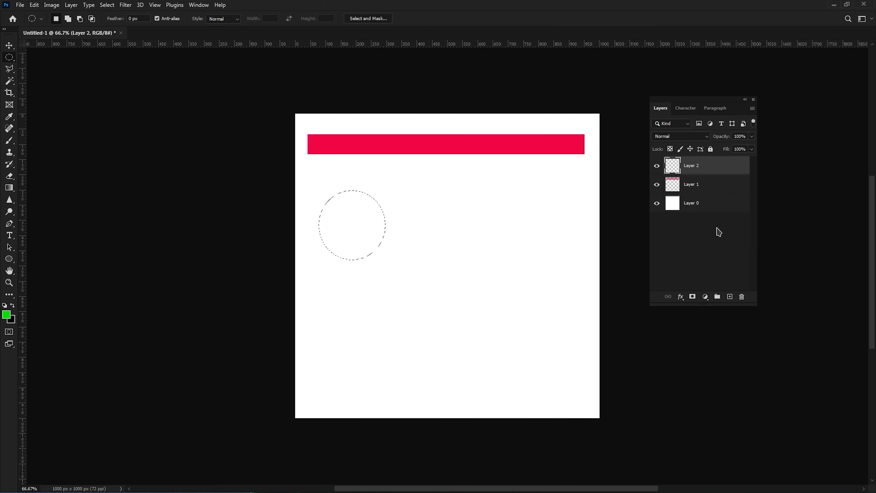
{"action": "key", "text": "alt+Delete"}
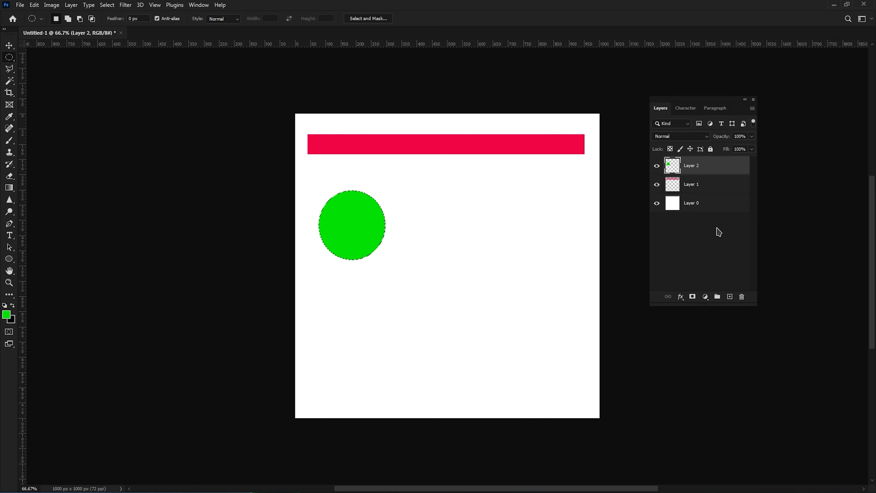
{"action": "key", "text": "ctrl+d"}
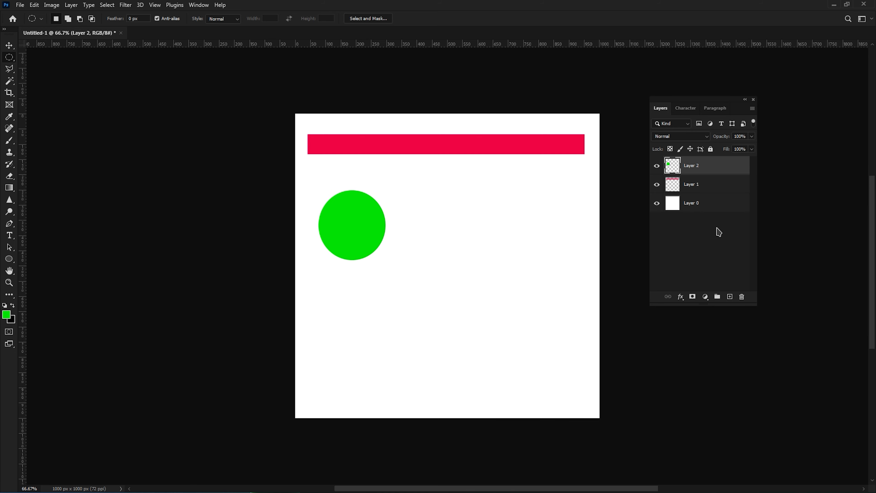
Hide and show Layer 1 and Layer 2 in turn to check which shape each one holds.
{"action": "left_click", "coordinate": [657, 187]}
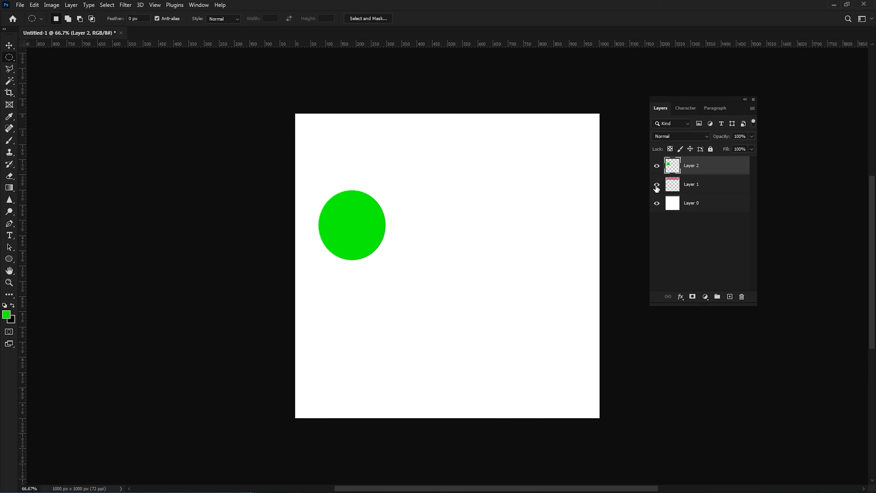
{"action": "left_click", "coordinate": [656, 186]}
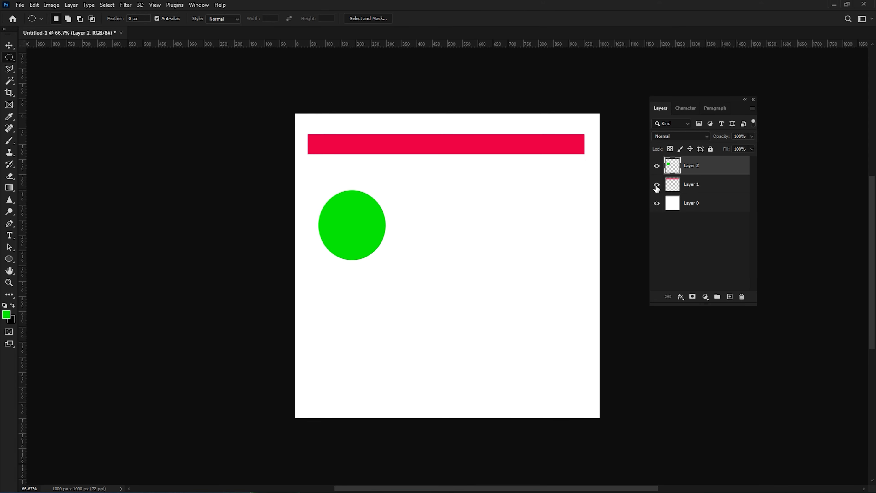
{"action": "left_click", "coordinate": [656, 165]}
{"action": "left_click", "coordinate": [656, 166]}
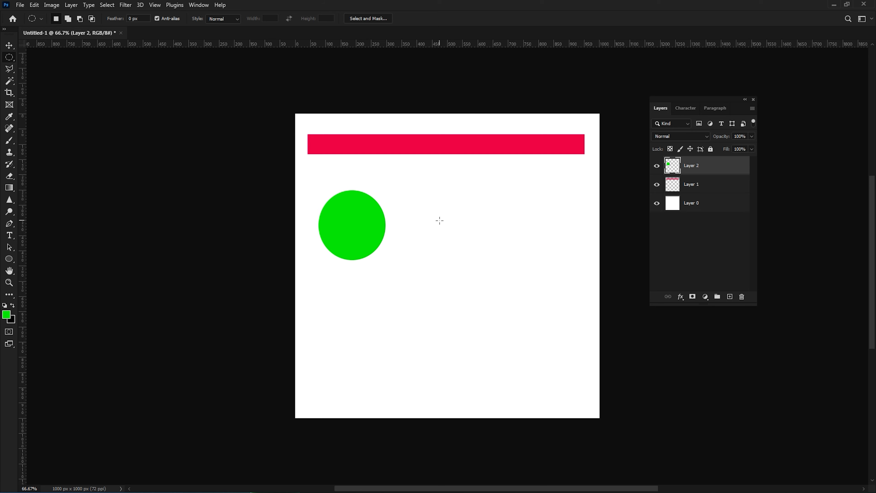
On a new layer, select an ellipse about 250 by 265 px in the canvas's lower right and set the foreground color to blue 0404f4.
{"action": "left_click", "coordinate": [731, 296]}
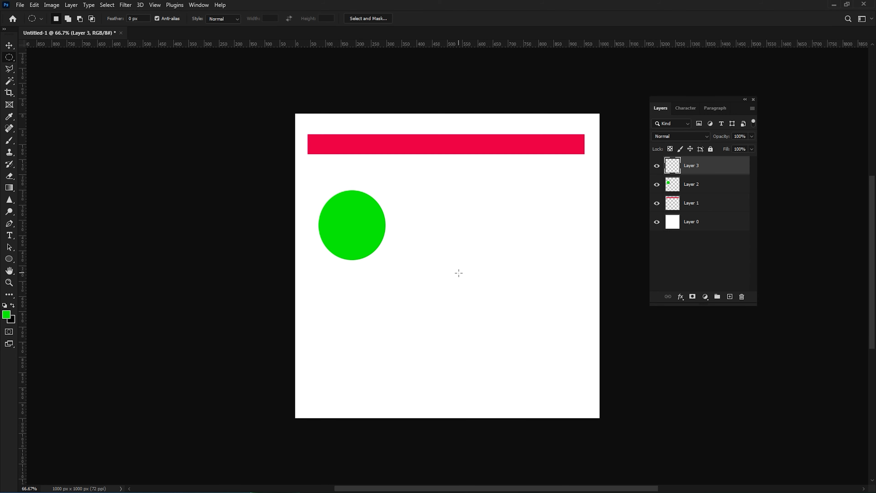
{"action": "left_click_drag", "start_coordinate": [534, 353], "coordinate": [535, 354]}
{"action": "left_click", "coordinate": [6, 314]}
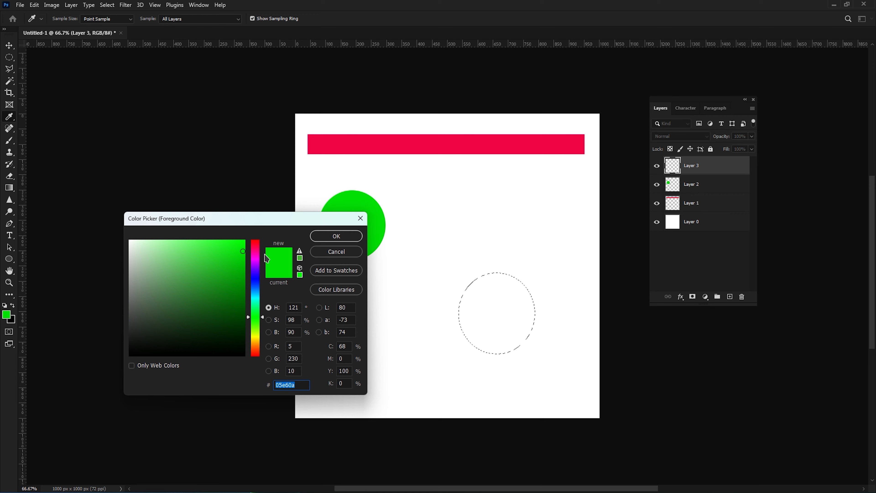
{"action": "left_click", "coordinate": [255, 278]}
{"action": "left_click", "coordinate": [243, 244]}
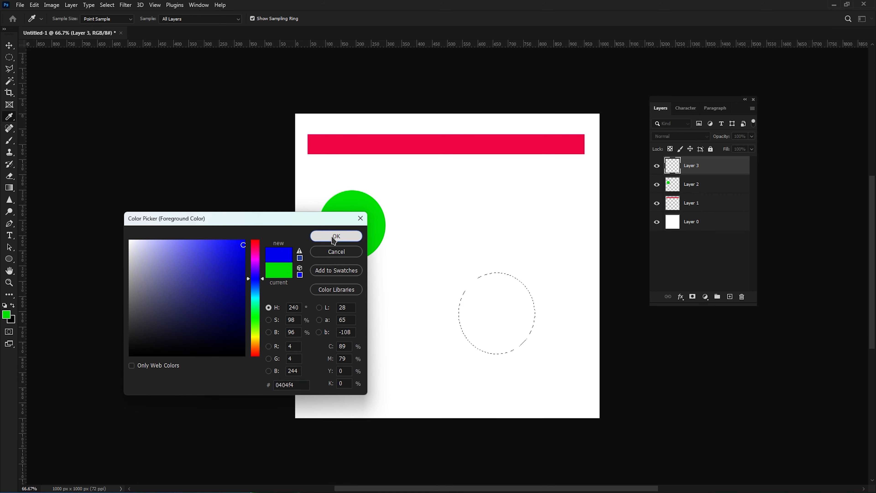
{"action": "left_click", "coordinate": [336, 236]}
Fill the elliptical selection on Layer 3 with the blue foreground color and deselect it.
{"action": "key", "text": "alt+Delete"}
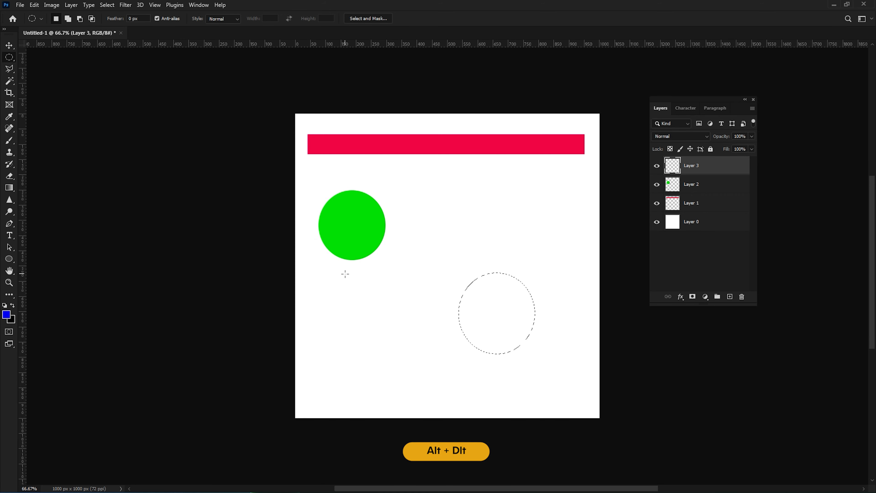
{"action": "key", "text": "alt+Delete"}
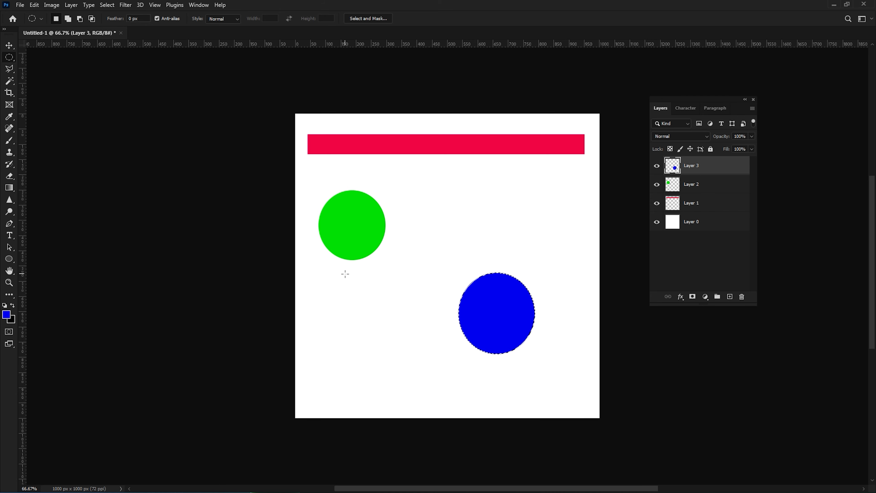
{"action": "key", "text": "ctrl+d"}
Select a square about 135 px wide above the blue circle with the Rectangular Marquee tool, keeping Layer 3 as the active layer.
{"action": "right_click", "coordinate": [9, 58]}
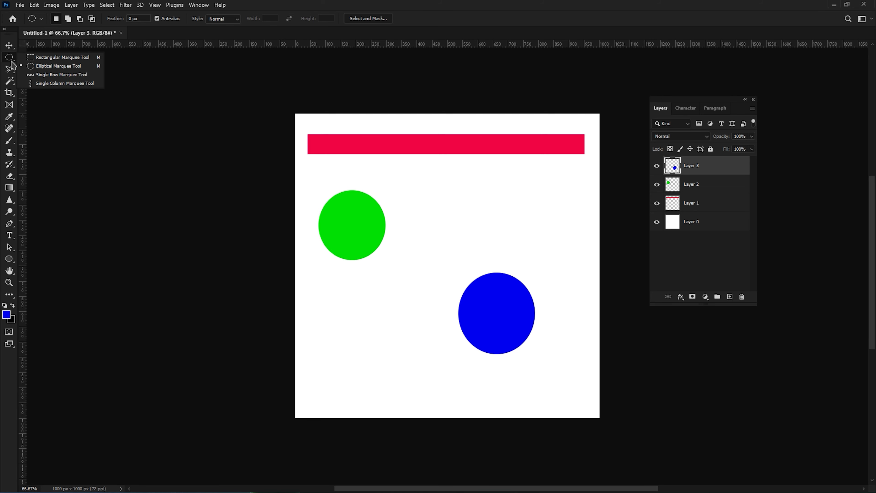
{"action": "left_click", "coordinate": [45, 58]}
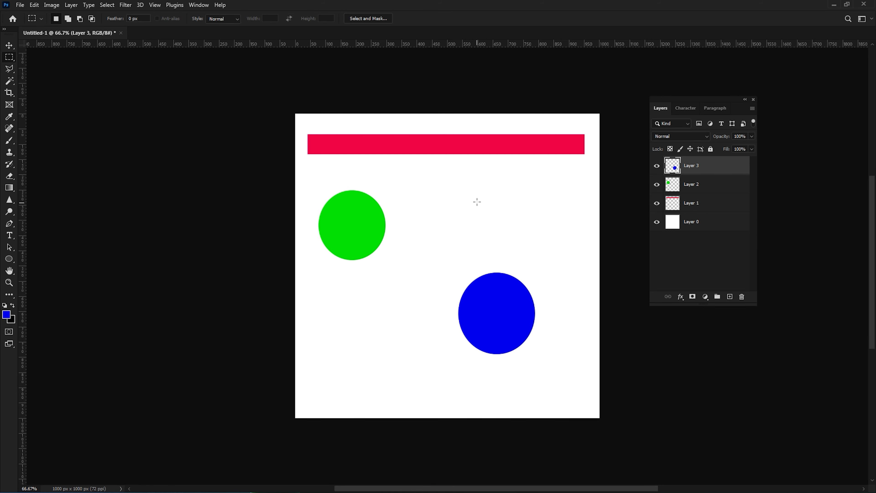
{"action": "left_click_drag", "start_coordinate": [475, 200], "coordinate": [517, 240]}
{"action": "left_click", "coordinate": [709, 184]}
{"action": "left_click", "coordinate": [713, 203]}
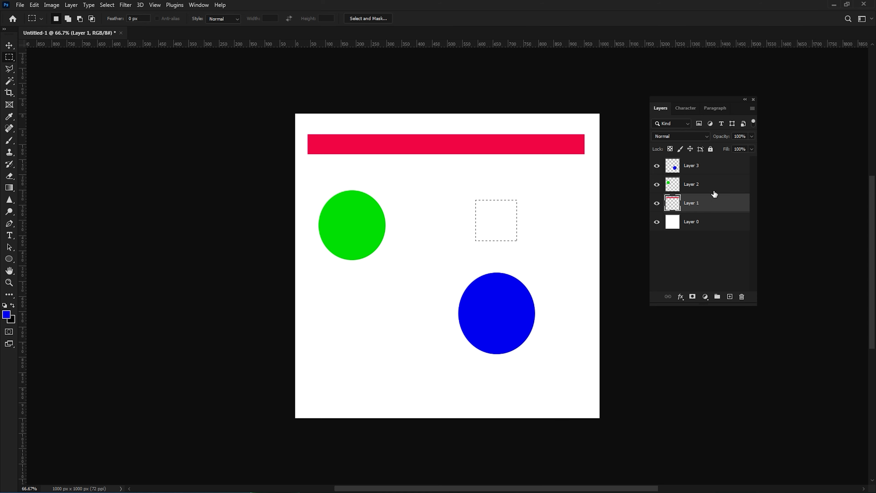
{"action": "left_click", "coordinate": [711, 163]}
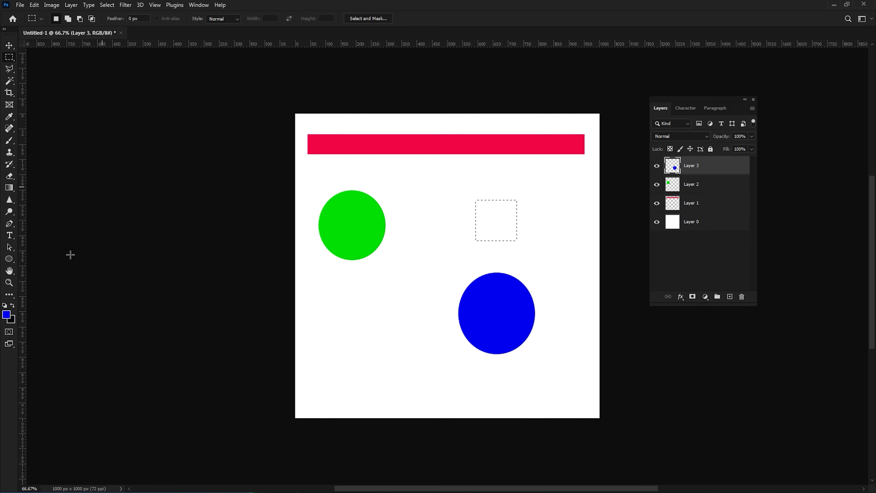
Set the foreground color to orange-red f04900, fill the square selection on Layer 3 with it and deselect.
{"action": "left_click", "coordinate": [7, 314]}
{"action": "left_click_drag", "start_coordinate": [255, 300], "coordinate": [255, 335]}
{"action": "left_click_drag", "start_coordinate": [241, 252], "coordinate": [245, 253]}
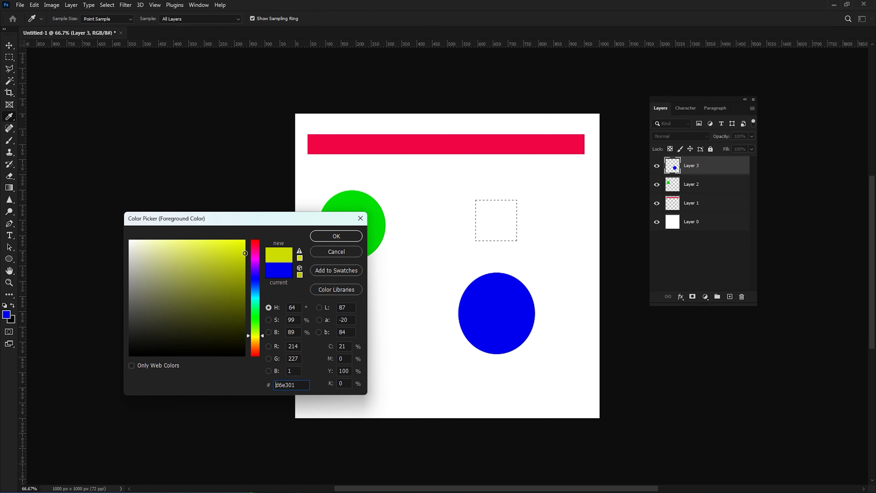
{"action": "left_click", "coordinate": [256, 350]}
{"action": "left_click", "coordinate": [245, 246]}
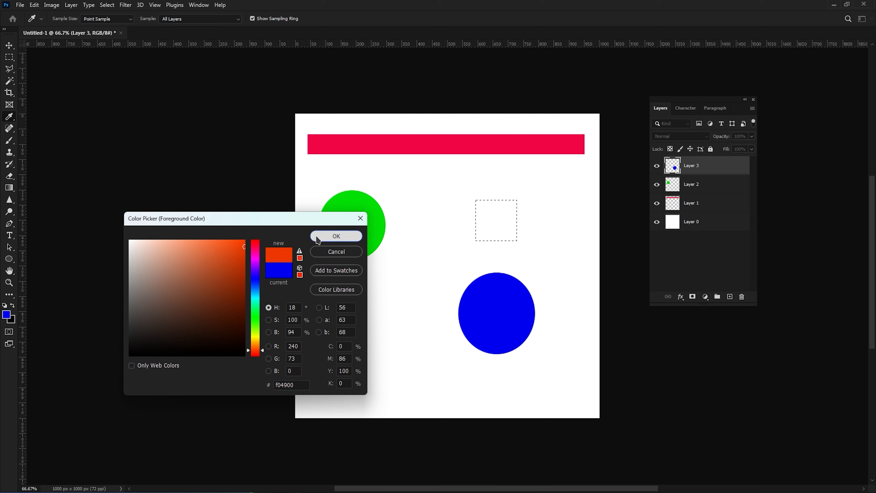
{"action": "left_click", "coordinate": [336, 236]}
{"action": "key", "text": "alt+BackSpace"}
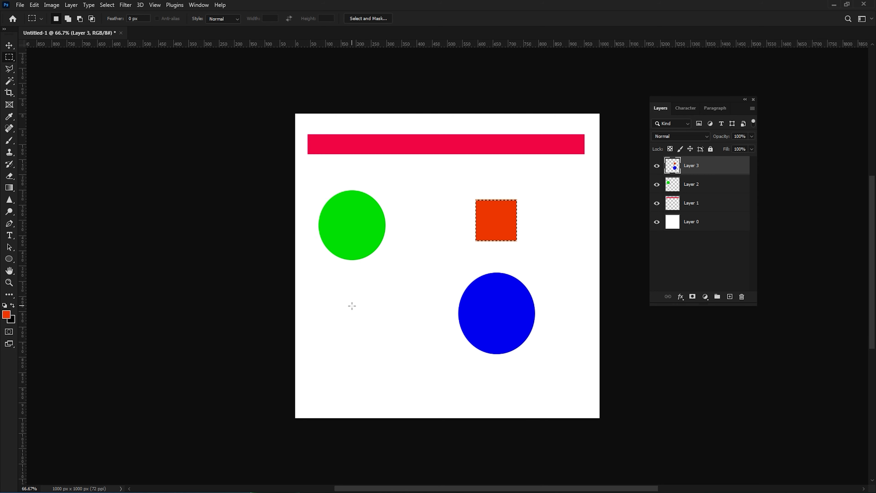
{"action": "key", "text": "ctrl+d"}
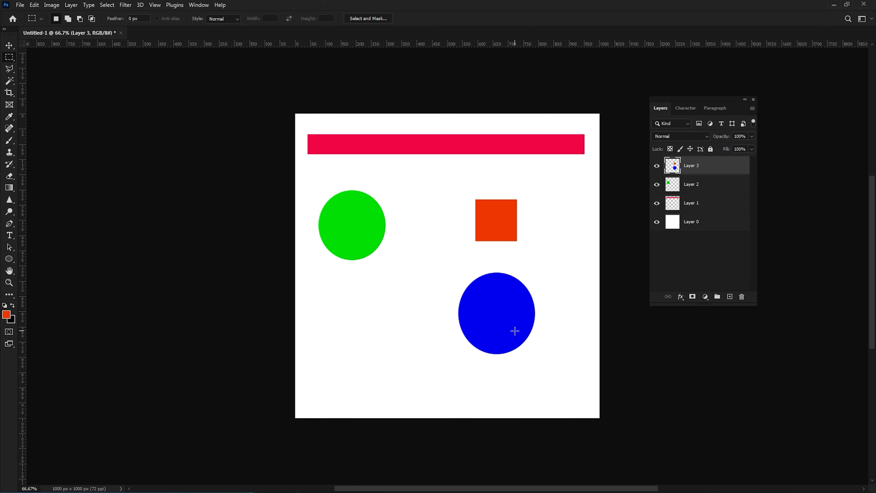
Activate the Move tool and hide and show Layers 3, 2 and 1 in turn to check their contents.
{"action": "left_click", "coordinate": [9, 46]}
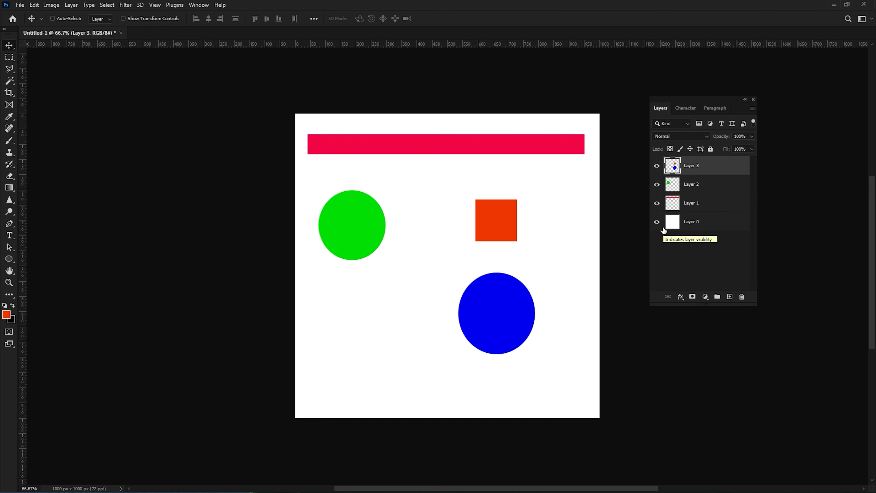
{"action": "left_click", "coordinate": [657, 166]}
{"action": "left_click", "coordinate": [657, 166]}
{"action": "left_click", "coordinate": [657, 166]}
{"action": "left_click", "coordinate": [657, 166]}
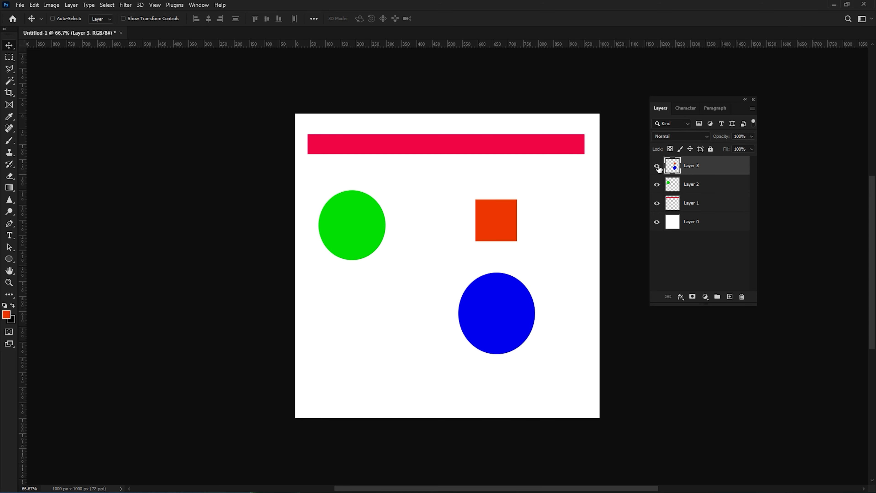
{"action": "left_click", "coordinate": [657, 185]}
{"action": "left_click", "coordinate": [657, 184]}
{"action": "left_click", "coordinate": [657, 203]}
{"action": "left_click", "coordinate": [657, 203]}
Move the pinkish red bar on Layer 1 to the canvas's lower edge and the green circle on Layer 2 down about 250 px.
{"action": "left_click", "coordinate": [719, 203]}
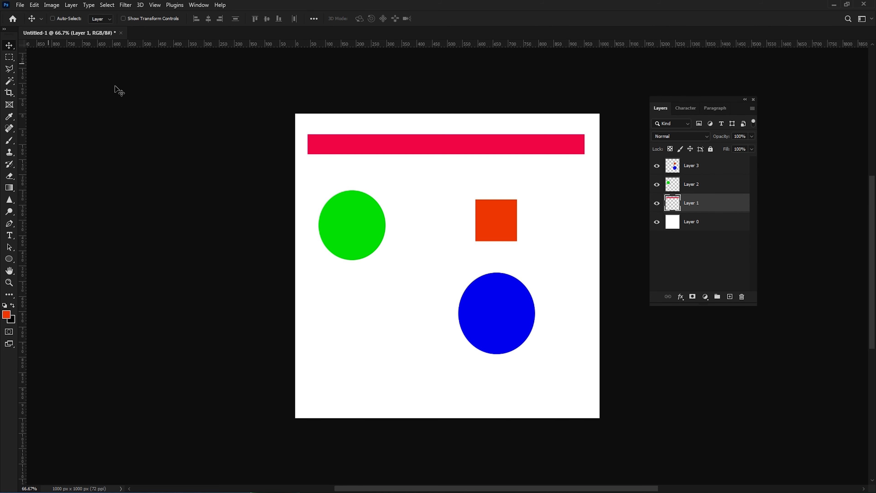
{"action": "left_click_drag", "start_coordinate": [456, 141], "coordinate": [460, 393]}
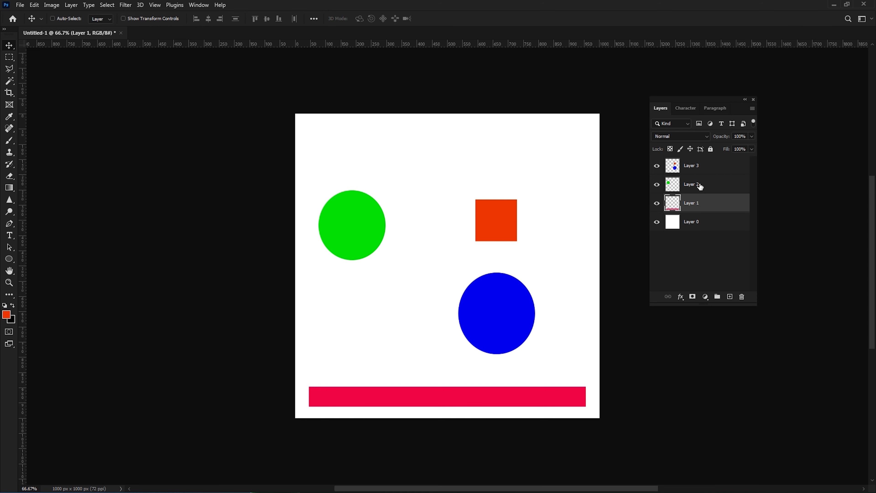
{"action": "left_click", "coordinate": [719, 185]}
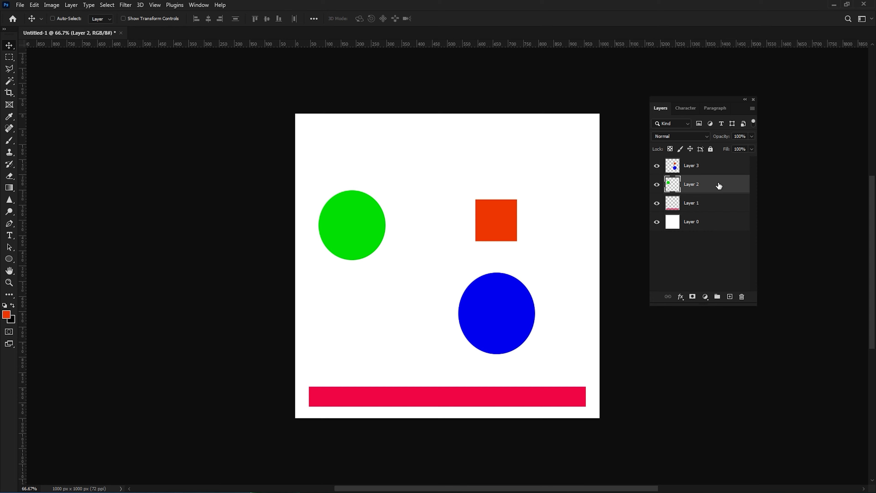
{"action": "left_click_drag", "start_coordinate": [356, 250], "coordinate": [366, 328]}
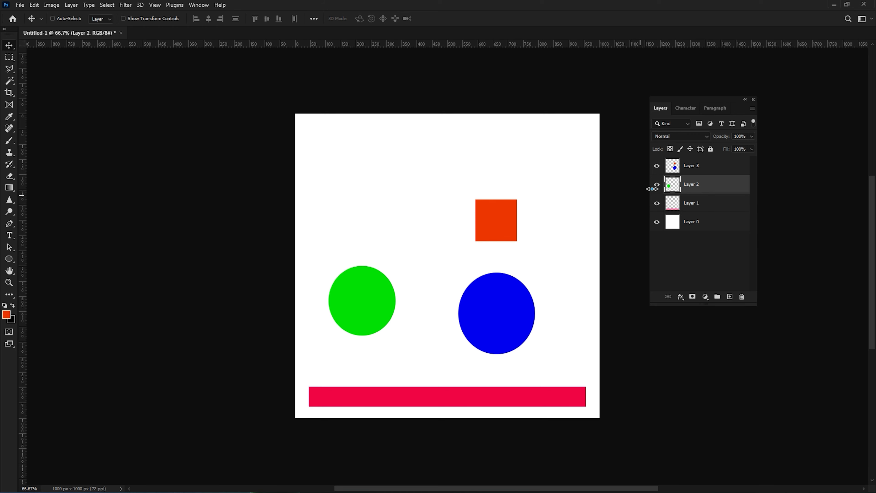
Check Layer 3 by hiding and showing it, then move its orange-red square and blue circle together about 40 px right and 35 px up.
{"action": "left_click", "coordinate": [656, 166]}
{"action": "left_click", "coordinate": [657, 166]}
{"action": "left_click", "coordinate": [717, 168]}
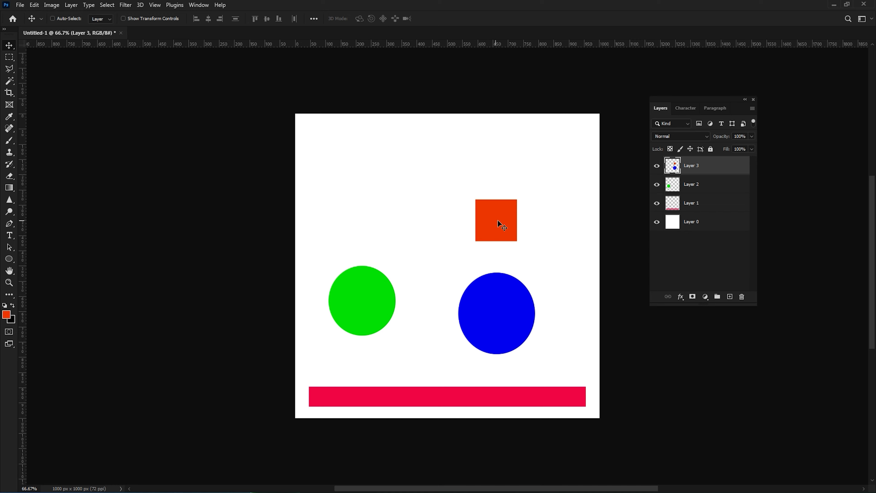
{"action": "left_click_drag", "start_coordinate": [500, 218], "coordinate": [527, 212]}
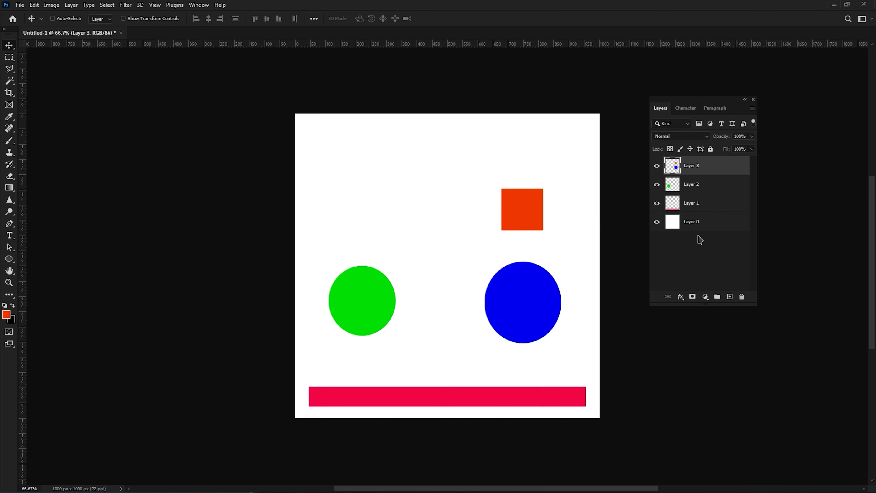
{"action": "left_click_drag", "start_coordinate": [525, 206], "coordinate": [537, 168]}
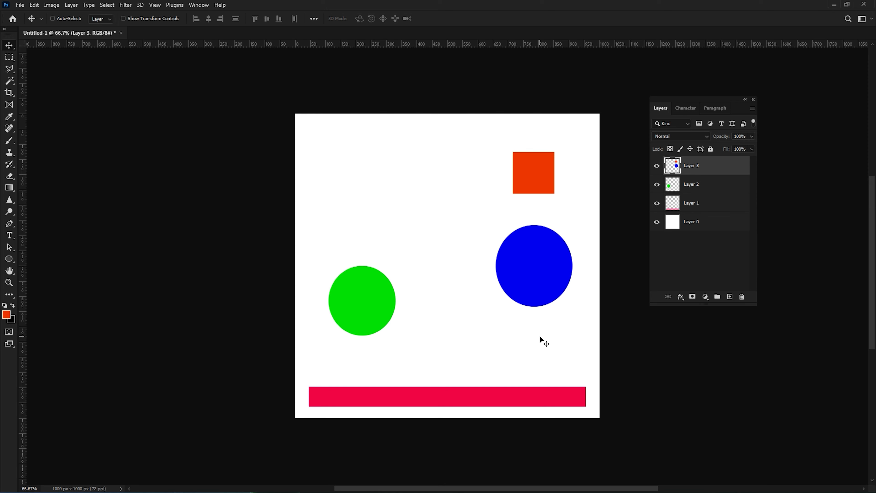
{"action": "left_click_drag", "start_coordinate": [538, 176], "coordinate": [513, 213]}
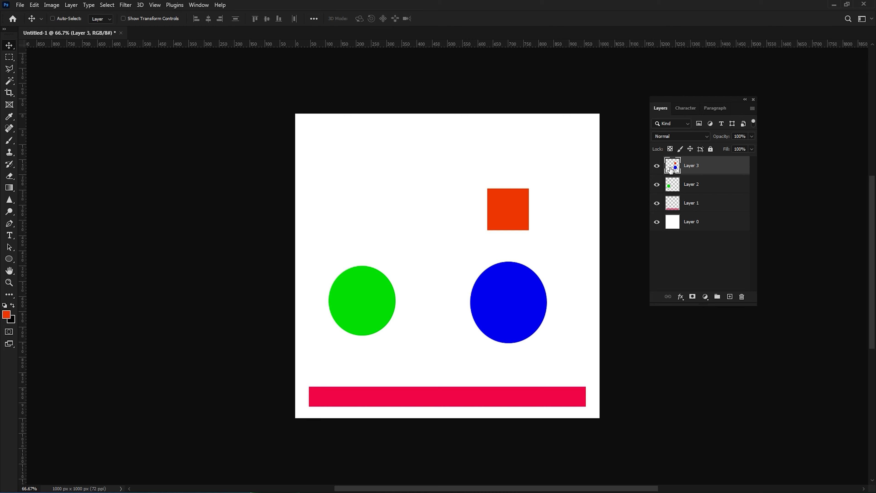
Hide Layers 3, 2 and 1 and add a new empty layer above them.
{"action": "left_click", "coordinate": [657, 166]}
{"action": "left_click", "coordinate": [657, 184]}
{"action": "left_click", "coordinate": [657, 203]}
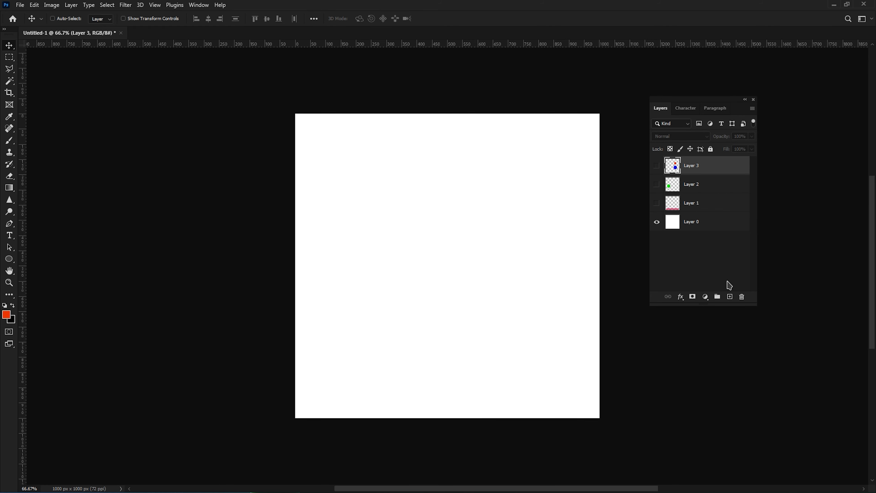
{"action": "left_click", "coordinate": [729, 297]}
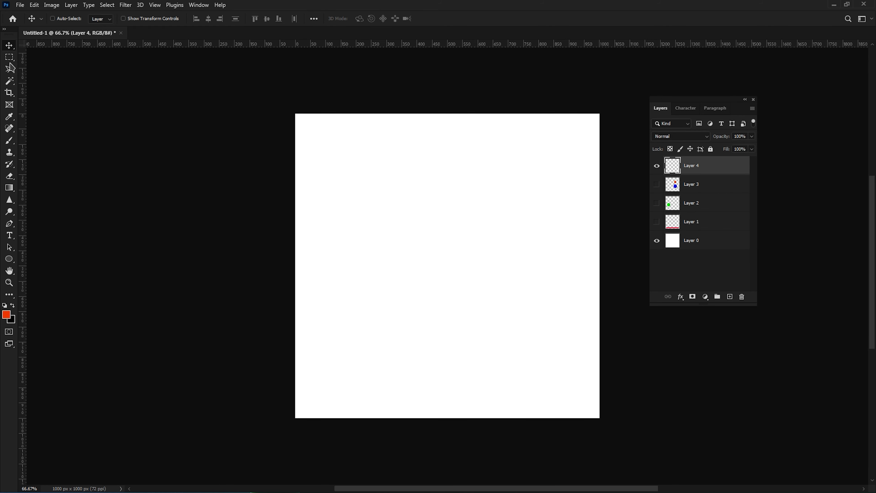
Fill a rectangular marquee selection about 310 px square near the canvas's upper-left corner with red f00000 on the new layer and deselect.
{"action": "left_click", "coordinate": [10, 57]}
{"action": "left_click_drag", "start_coordinate": [307, 131], "coordinate": [401, 226]}
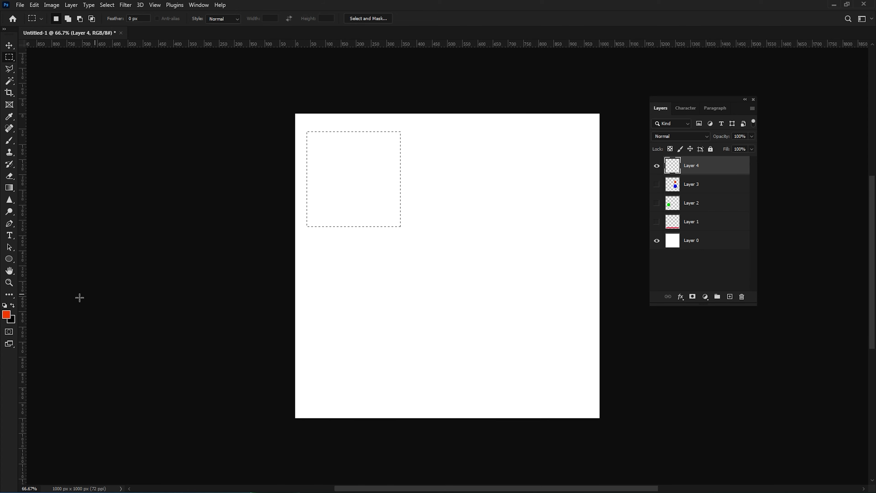
{"action": "left_click", "coordinate": [6, 316]}
{"action": "left_click", "coordinate": [256, 242]}
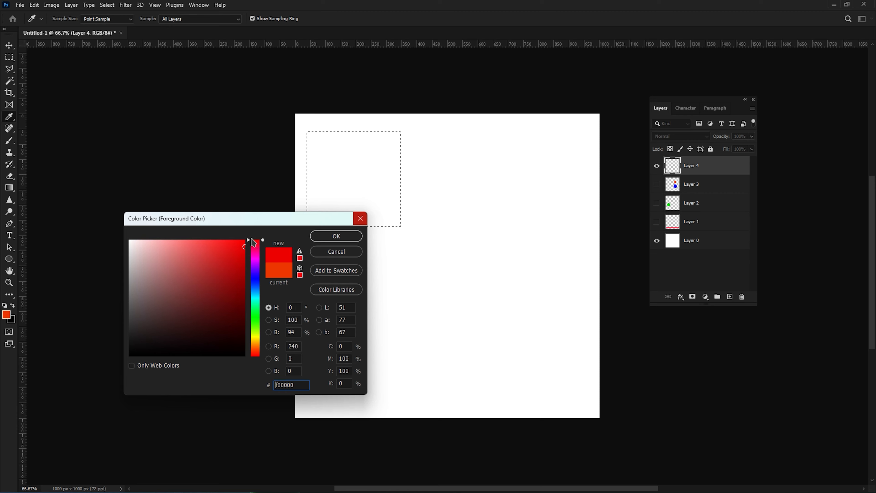
{"action": "left_click", "coordinate": [338, 236]}
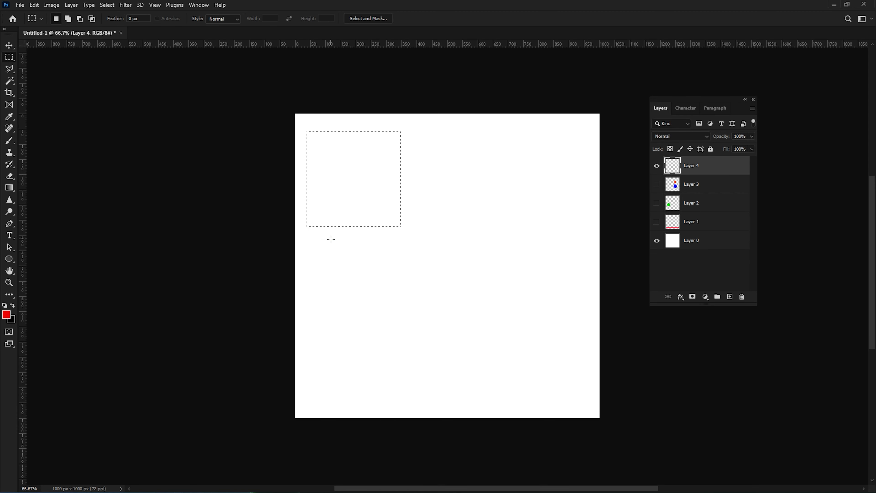
{"action": "key", "text": "alt+BackSpace"}
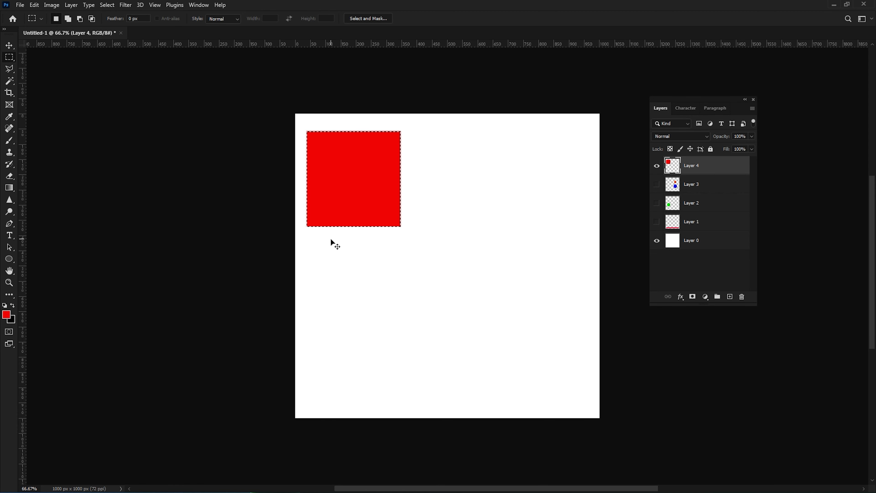
{"action": "key", "text": "ctrl+d"}
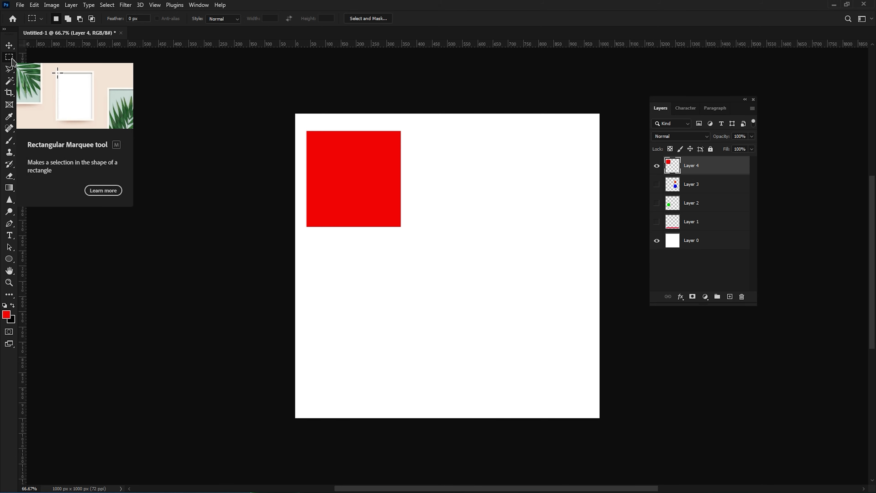
Select a square about 295 px wide overlapping the red square's lower-right corner and delete the overlapped area from Layer 4.
{"action": "left_click_drag", "start_coordinate": [347, 180], "coordinate": [364, 191]}
{"action": "left_click_drag", "start_coordinate": [420, 251], "coordinate": [436, 271]}
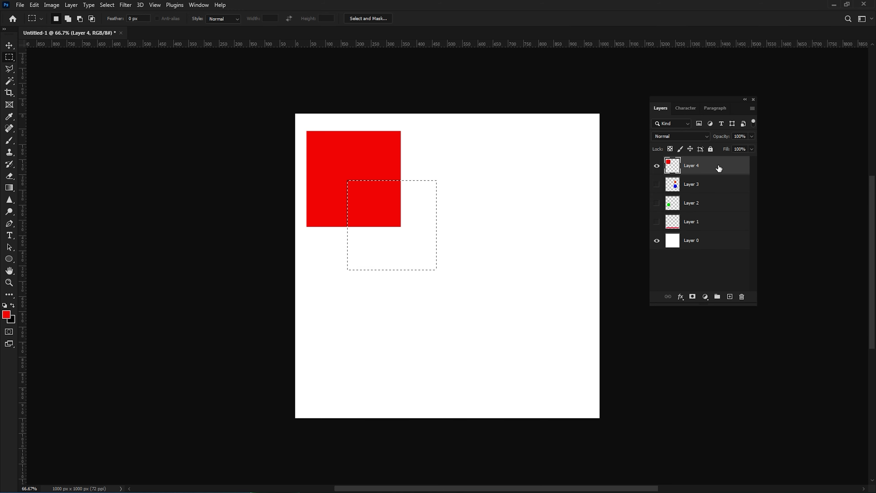
{"action": "left_click", "coordinate": [714, 186]}
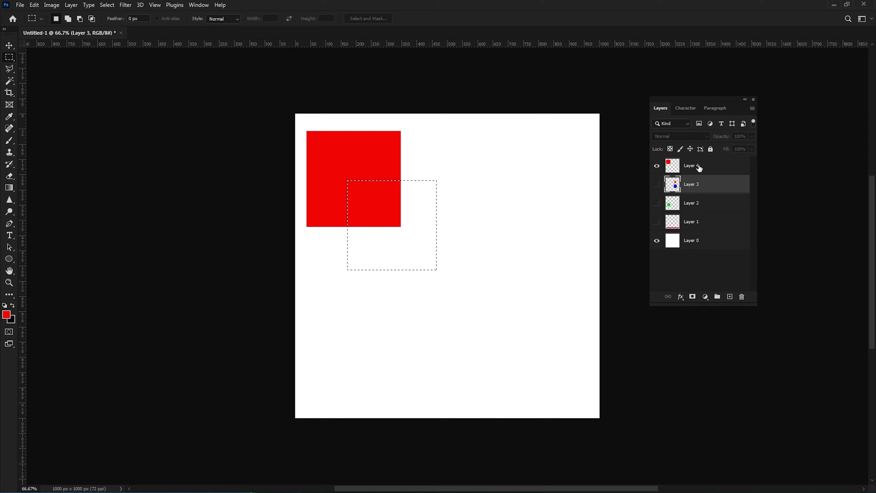
{"action": "left_click", "coordinate": [719, 167]}
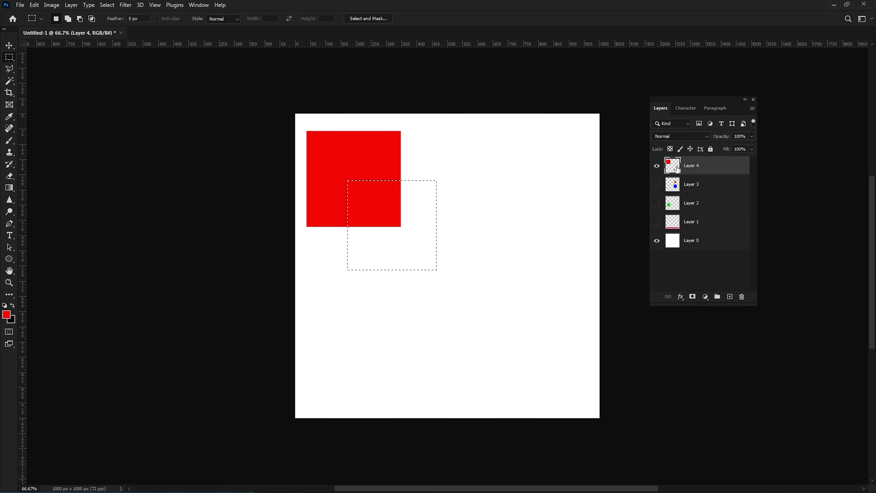
{"action": "key", "text": "Delete"}
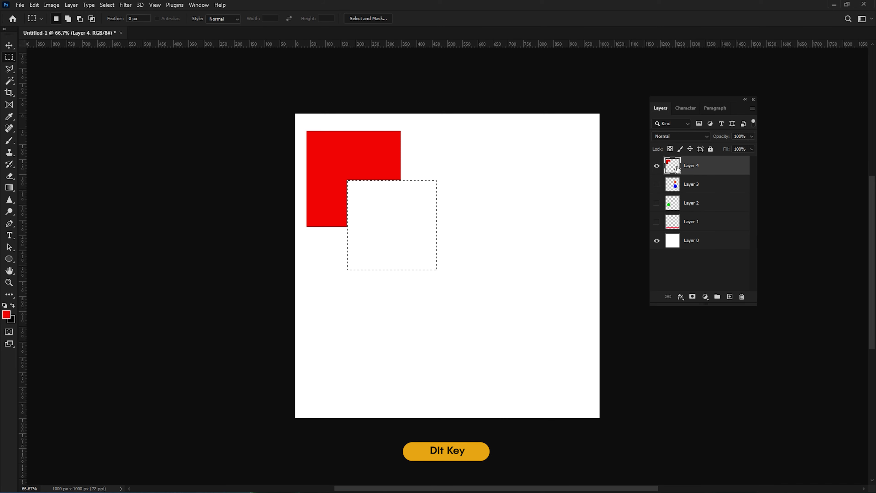